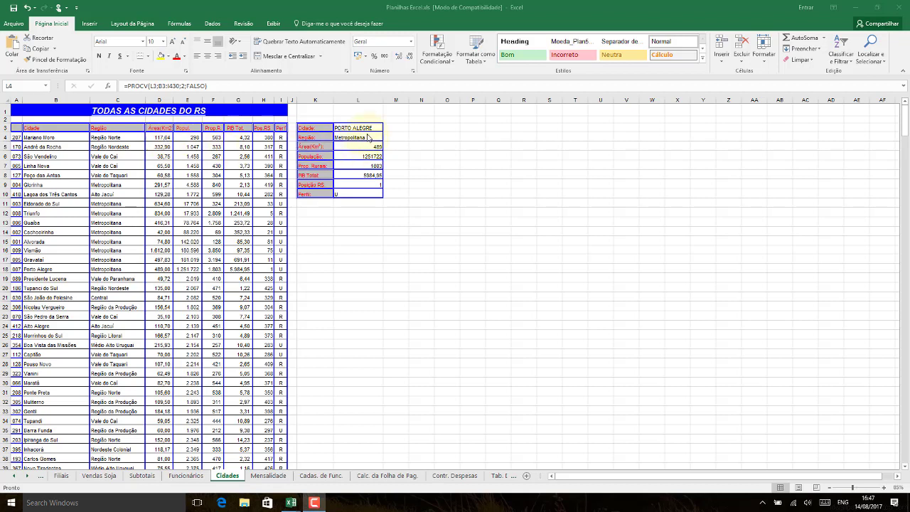
# Step: Inspect the L4 region formula and Mariano Moro's region and area entries in the city table
pyautogui.click(340, 138)
pyautogui.click(97, 147)
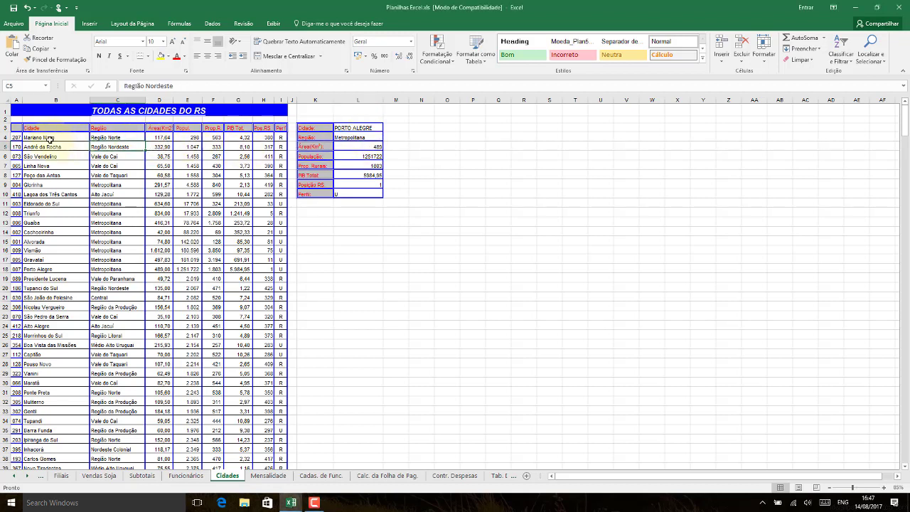
pyautogui.click(112, 137)
pyautogui.click(165, 137)
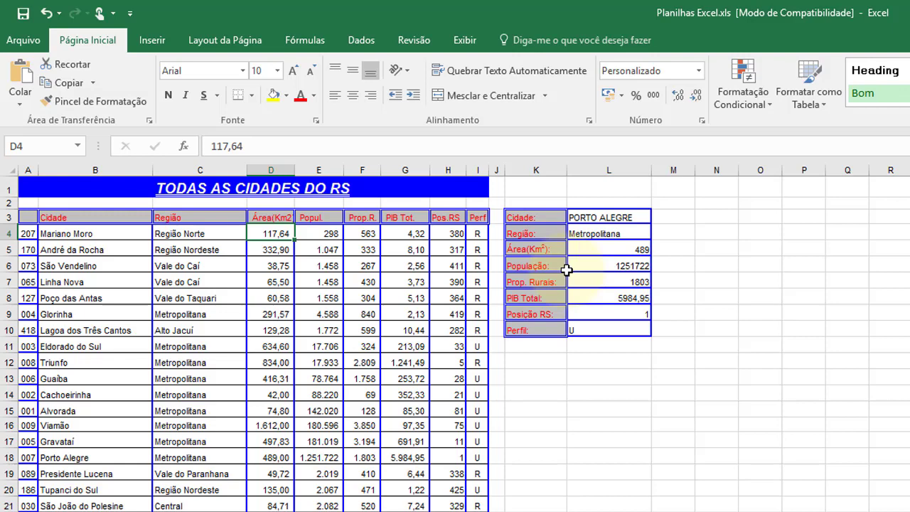
pyautogui.click(96, 231)
pyautogui.click(181, 228)
pyautogui.click(253, 232)
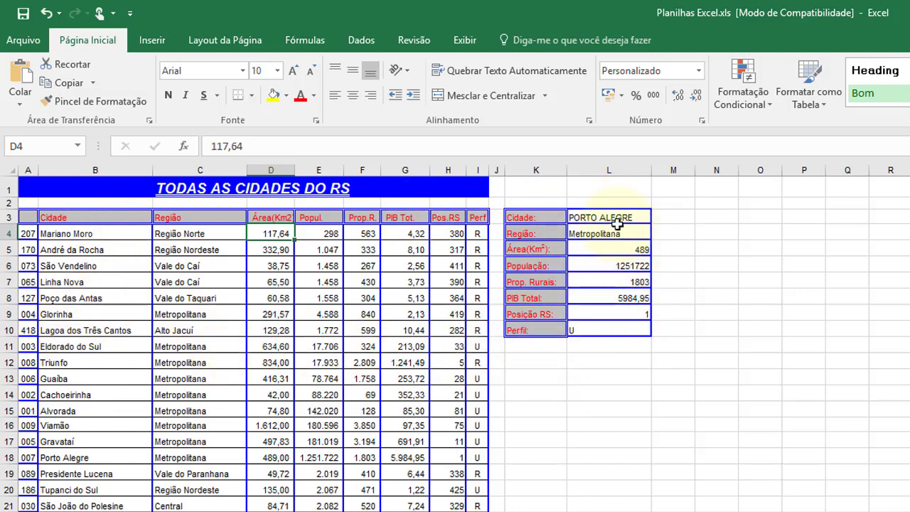
# Step: Enter Carazinho in L3 so the panel fills with area 930,96 and population 53826
pyautogui.click(632, 215)
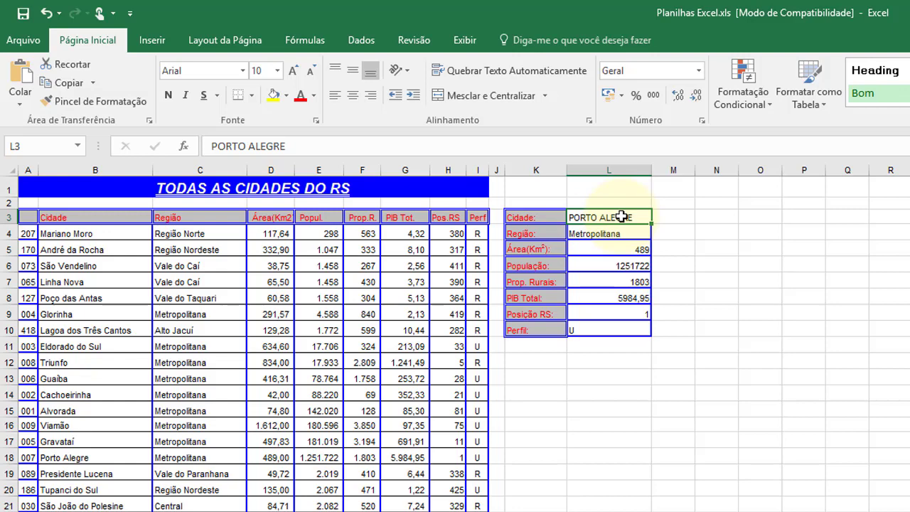
pyautogui.write('Pa')
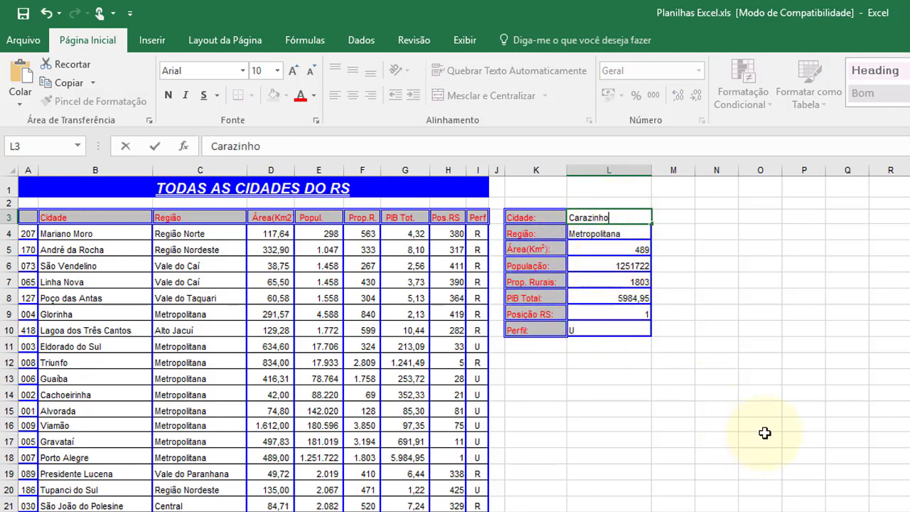
pyautogui.press('Return')
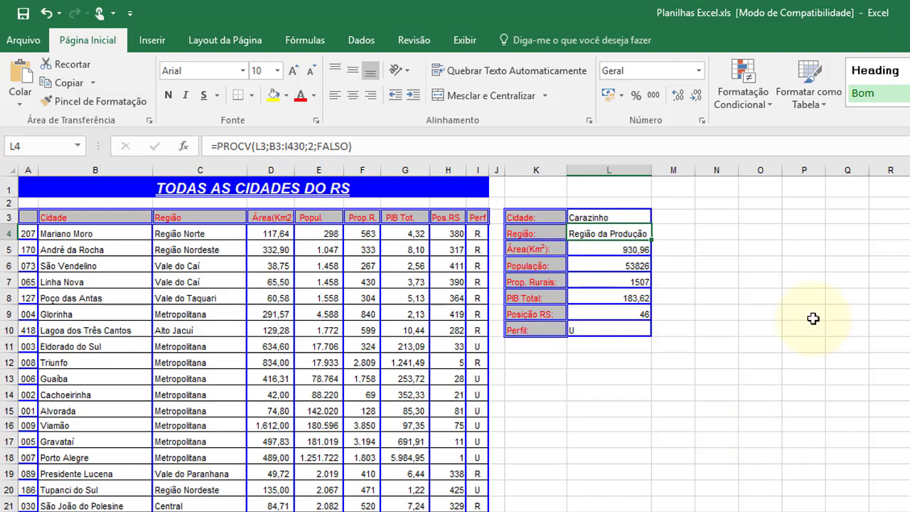
# Step: Enter Caxias do sul in L3 so the panel shows Região da Serra and area 1648,6
pyautogui.click(625, 217)
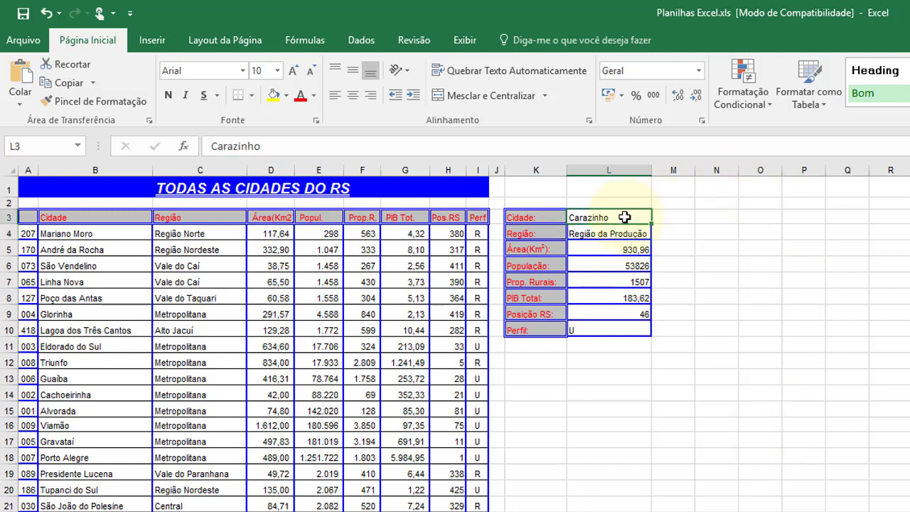
pyautogui.write('Caxias do sul')
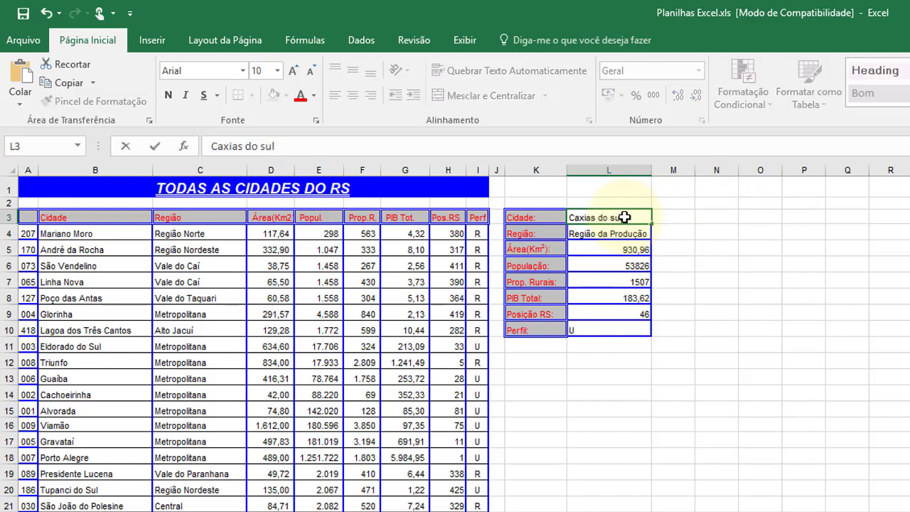
pyautogui.press('Return')
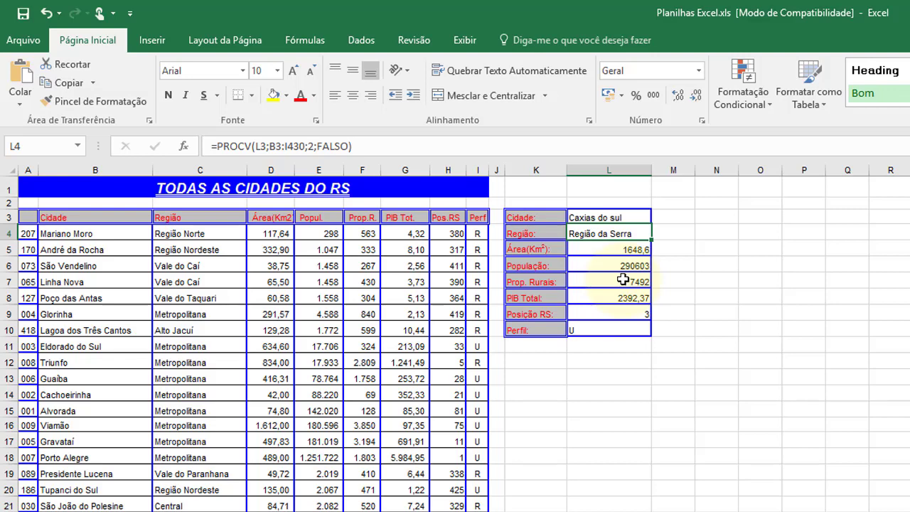
# Step: Review the Área label, the L5 area formula, the city in L3 and the L4 region formula
pyautogui.click(544, 248)
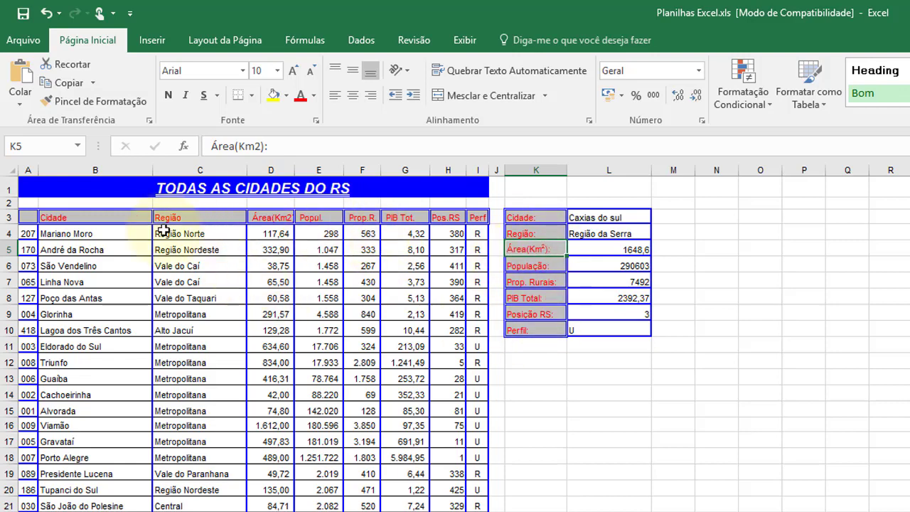
pyautogui.click(609, 248)
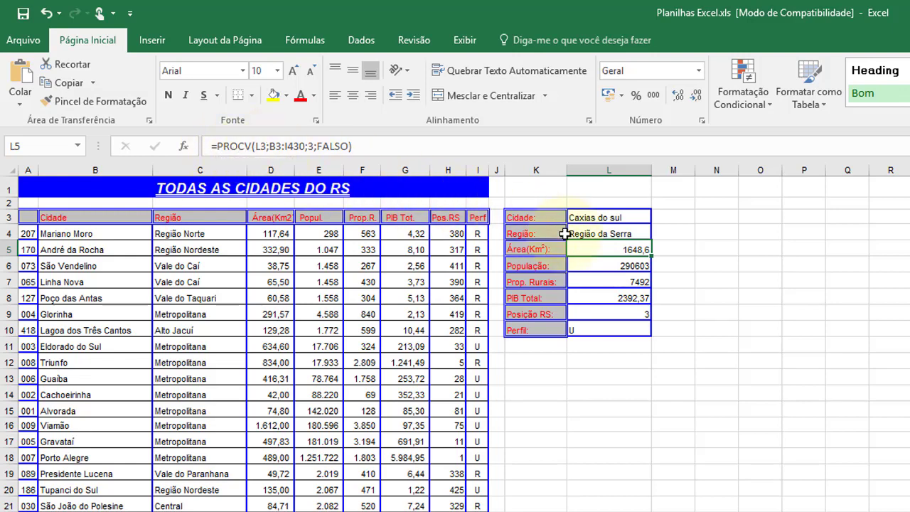
pyautogui.click(623, 216)
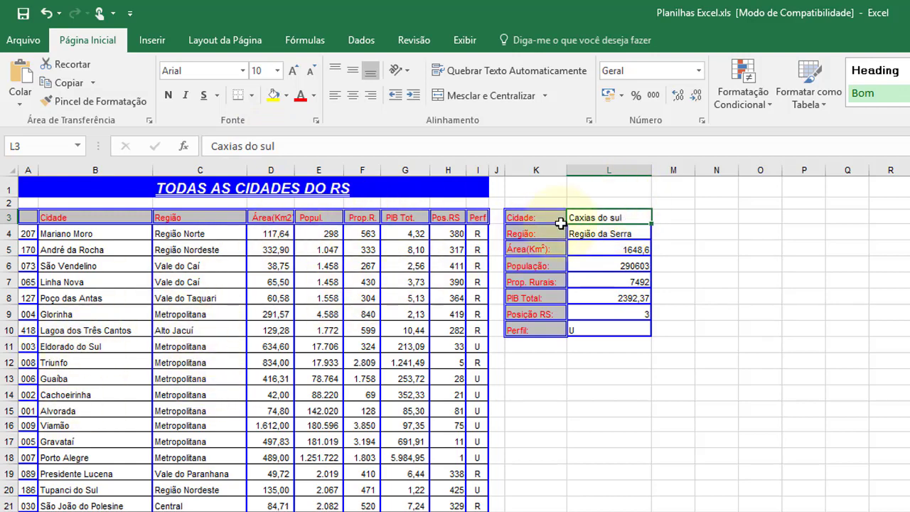
pyautogui.click(604, 233)
pyautogui.click(619, 249)
pyautogui.click(618, 234)
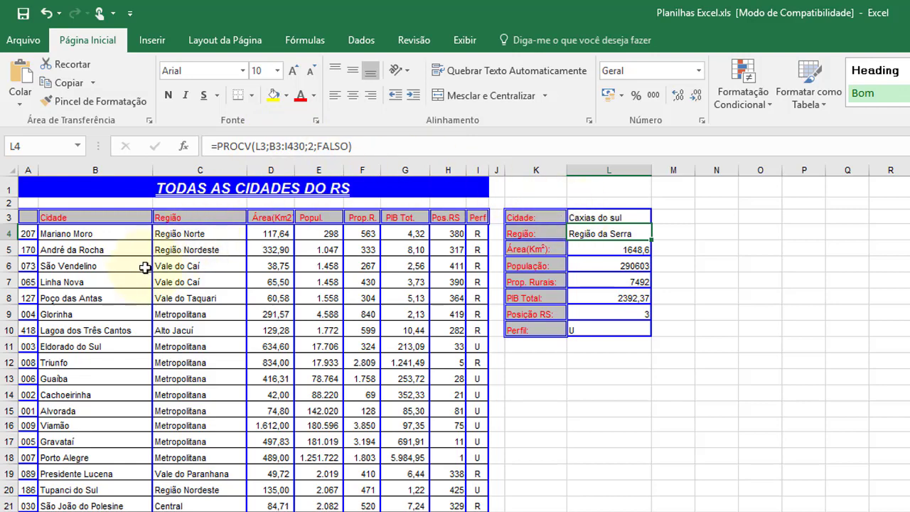
pyautogui.click(82, 233)
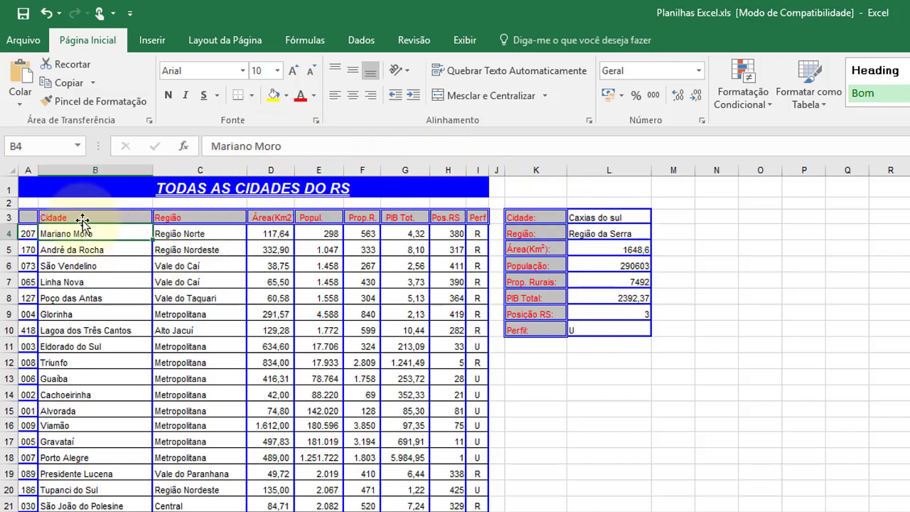
pyautogui.click(84, 217)
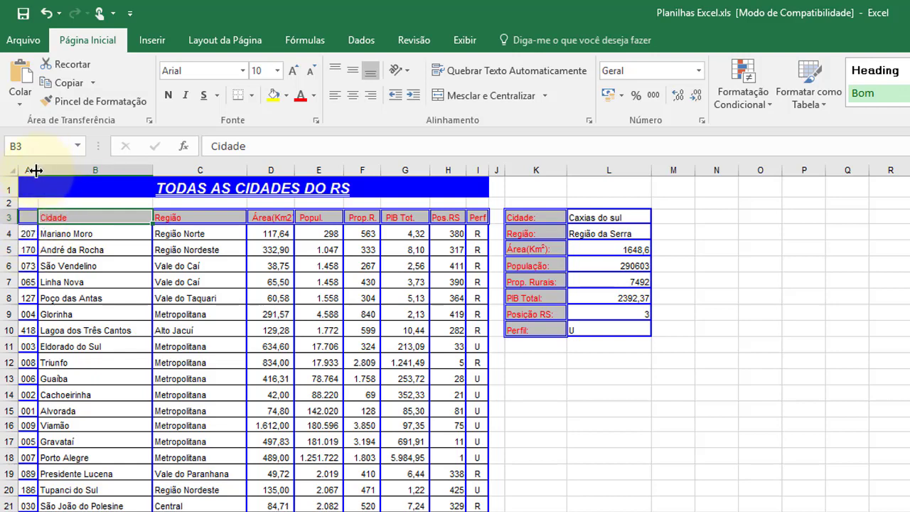
# Step: Narrow column A to a sliver and select the city table across to column I
pyautogui.moveTo(37, 171); pyautogui.dragTo(14, 164)
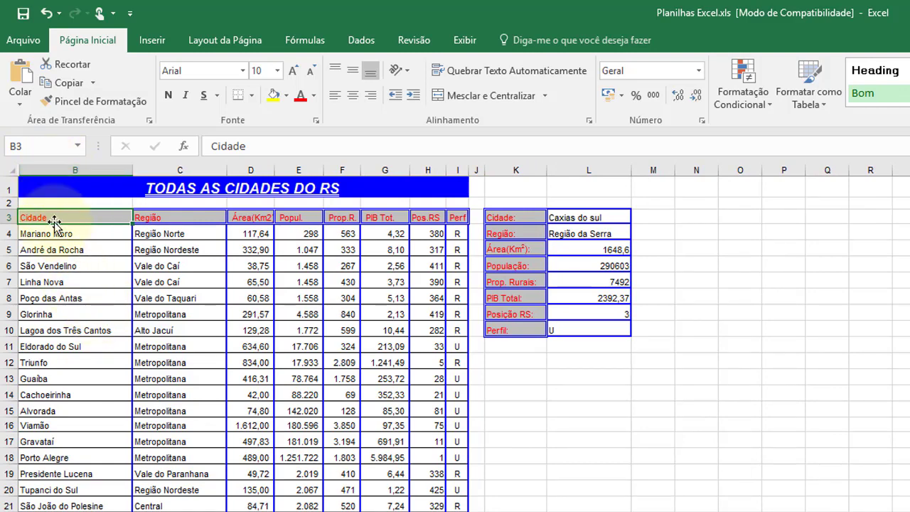
pyautogui.click(457, 169)
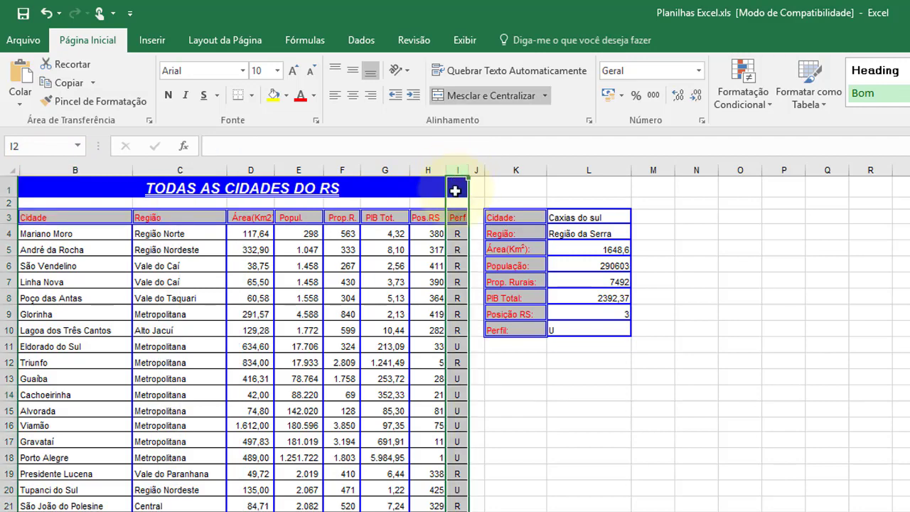
pyautogui.moveTo(457, 187); pyautogui.dragTo(459, 458)
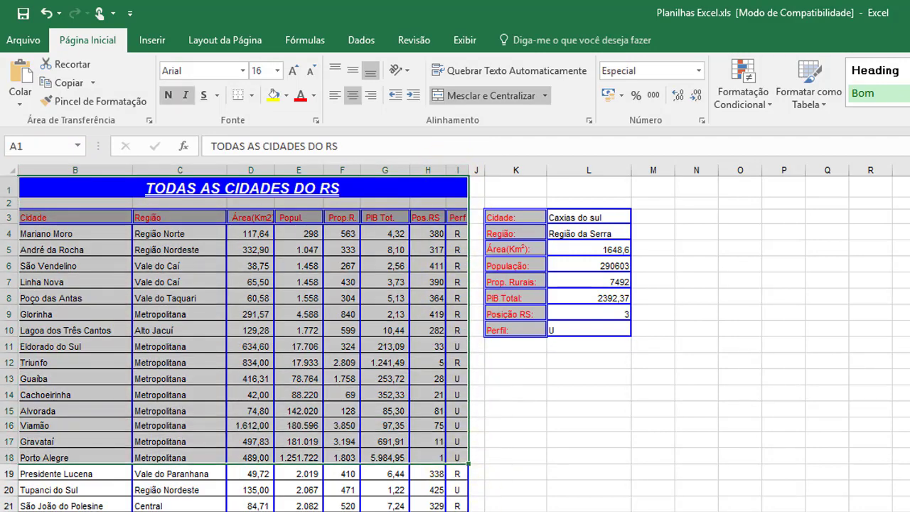
# Step: Confirm the city table ends at cell I430, then return to the top
pyautogui.scroll(-6, 455, 341)
pyautogui.scroll(-7, 455, 341)
pyautogui.scroll(-7, 455, 342)
pyautogui.scroll(-12, 455, 341)
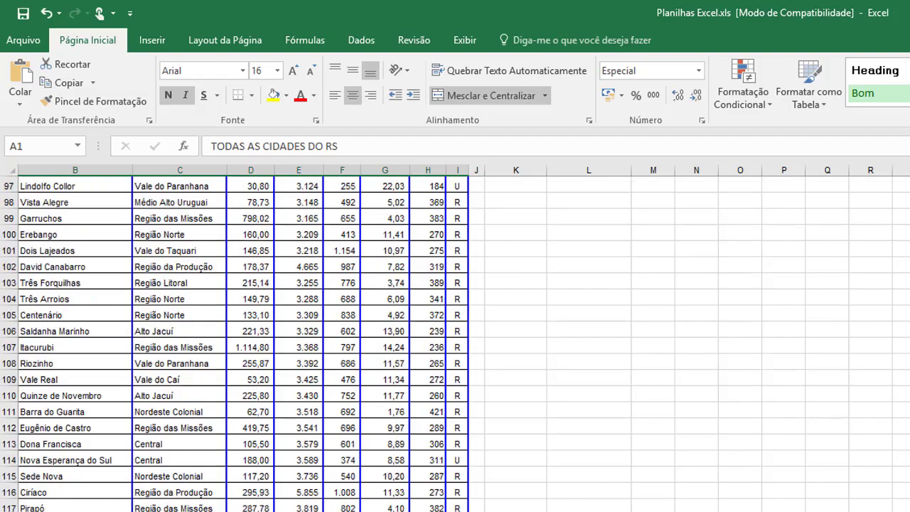
pyautogui.scroll(-19, 455, 341)
pyautogui.scroll(-12, 455, 341)
pyautogui.scroll(-4, 455, 341)
pyautogui.scroll(-6, 455, 341)
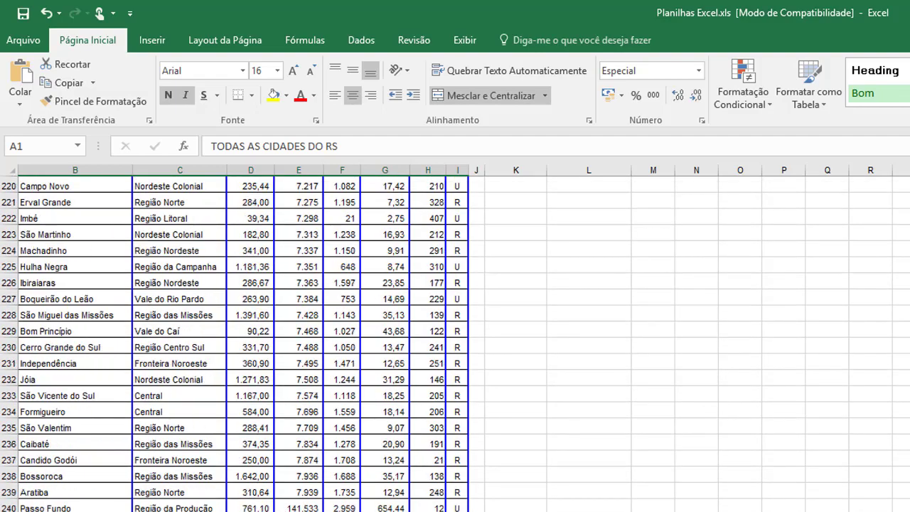
pyautogui.scroll(-11, 456, 341)
pyautogui.scroll(-13, 455, 342)
pyautogui.scroll(-12, 456, 341)
pyautogui.scroll(-6, 455, 342)
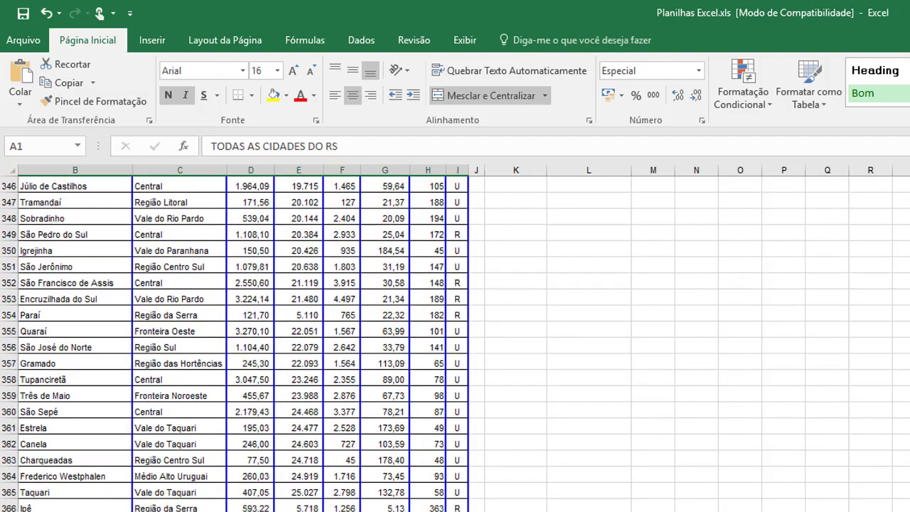
pyautogui.scroll(-16, 455, 342)
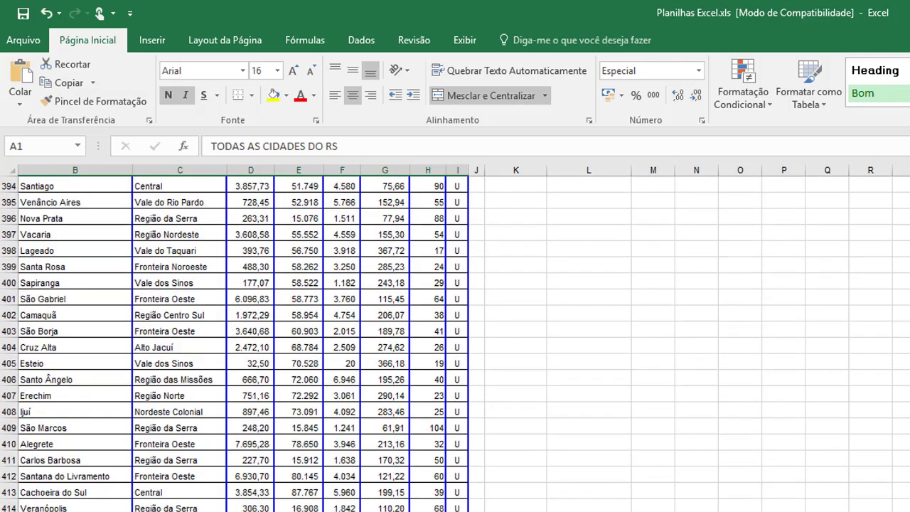
pyautogui.hotkey('ctrl', 'End')
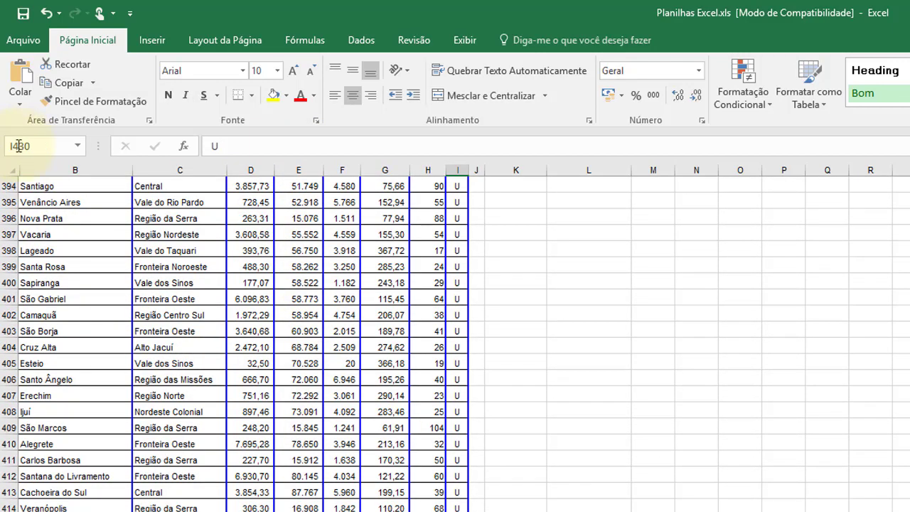
pyautogui.scroll(20, 455, 341)
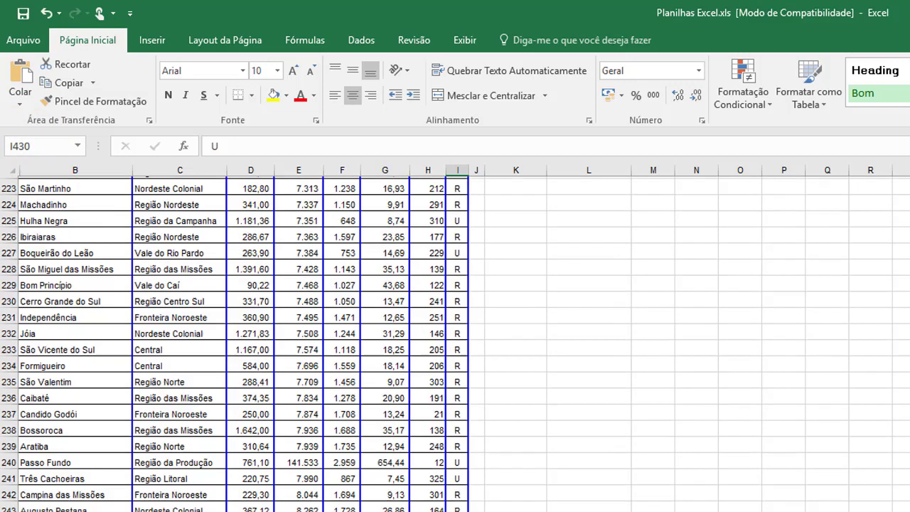
pyautogui.scroll(20, 455, 341)
# Step: Review the L4–L6 lookup formulas, then delete all the PROCV results in L4:L10
pyautogui.click(590, 233)
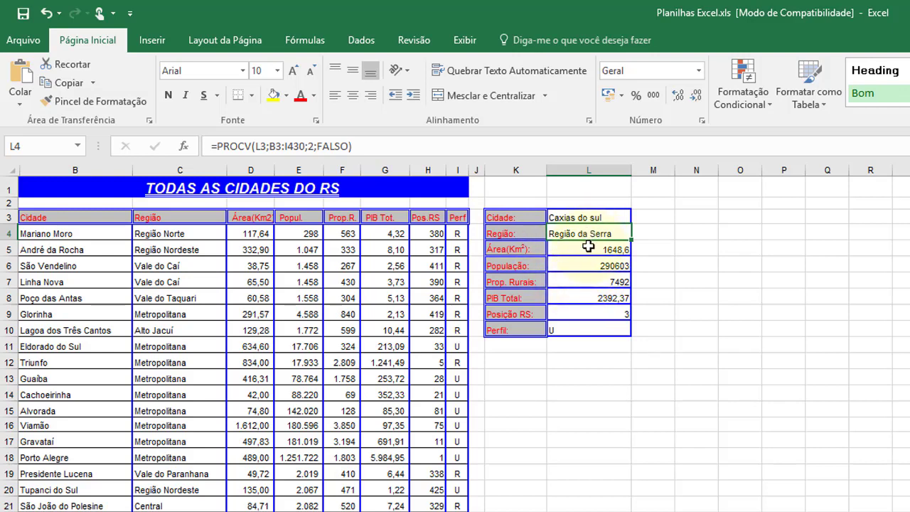
pyautogui.click(598, 217)
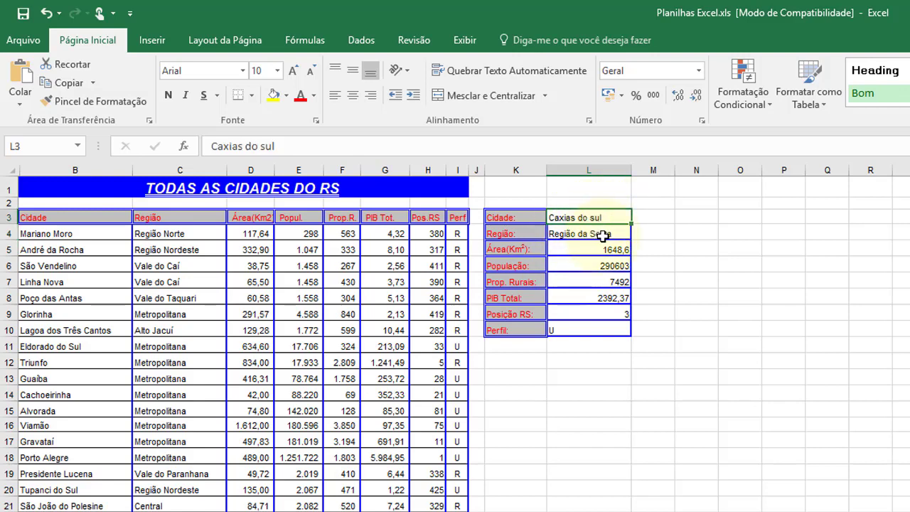
pyautogui.click(599, 235)
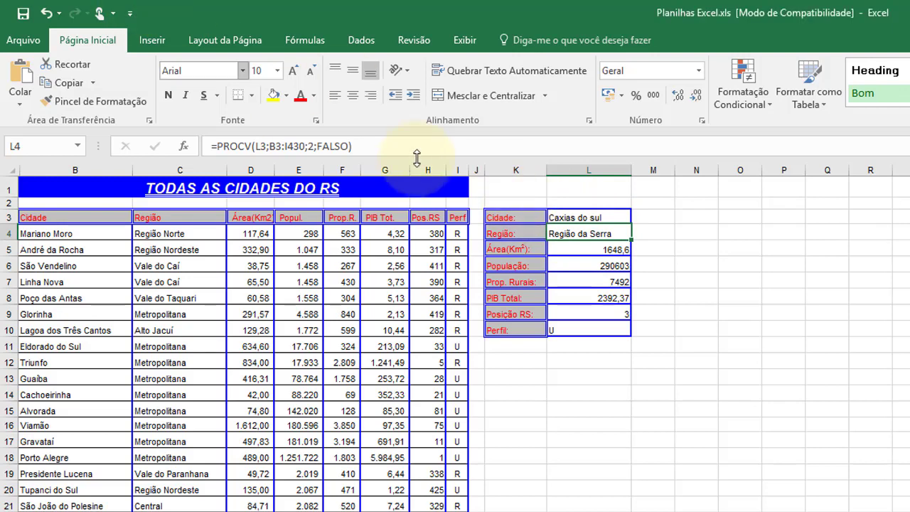
pyautogui.click(602, 251)
pyautogui.click(600, 263)
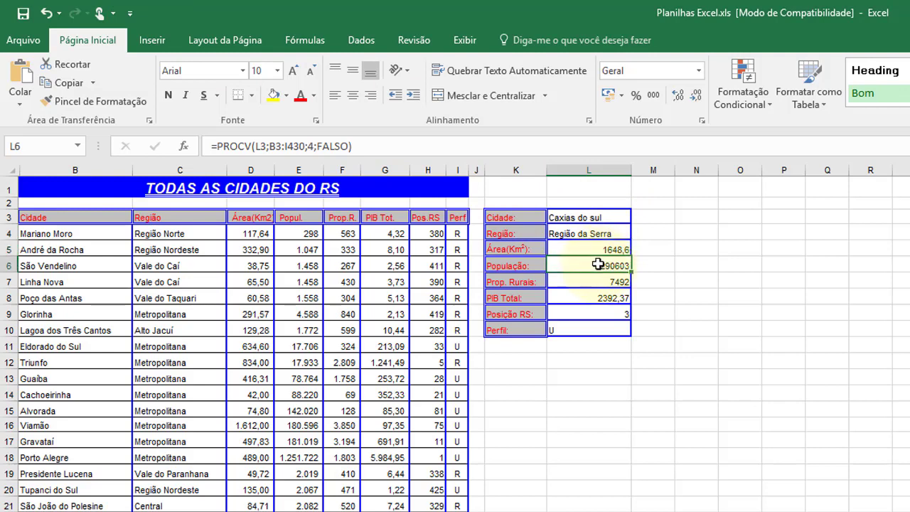
pyautogui.moveTo(623, 234); pyautogui.dragTo(609, 330)
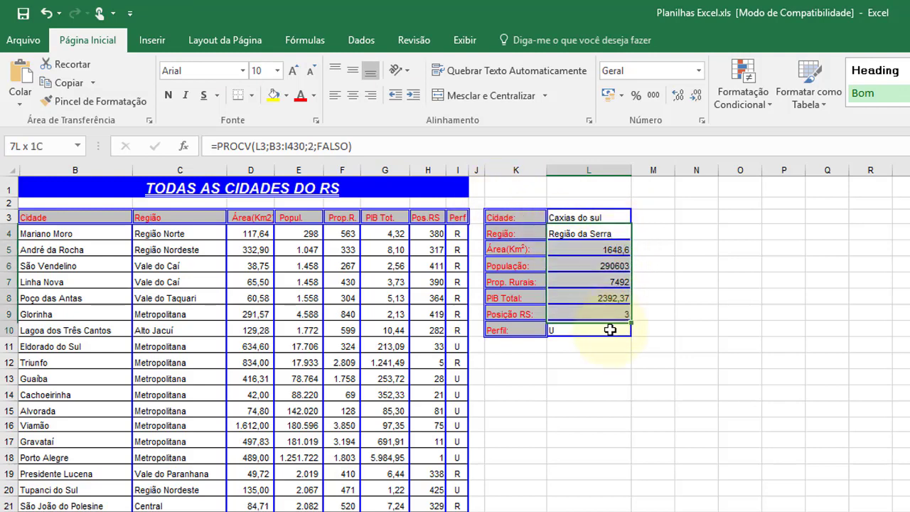
pyautogui.press('Delete')
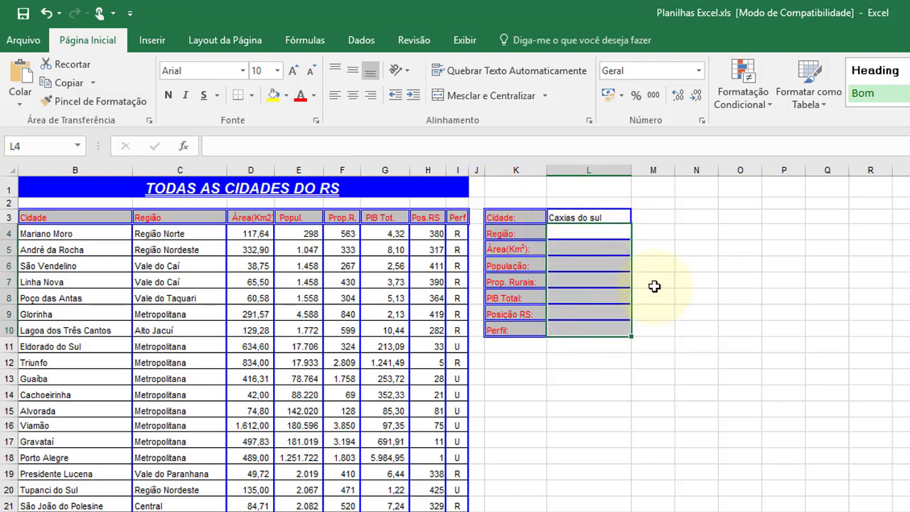
pyautogui.click(610, 230)
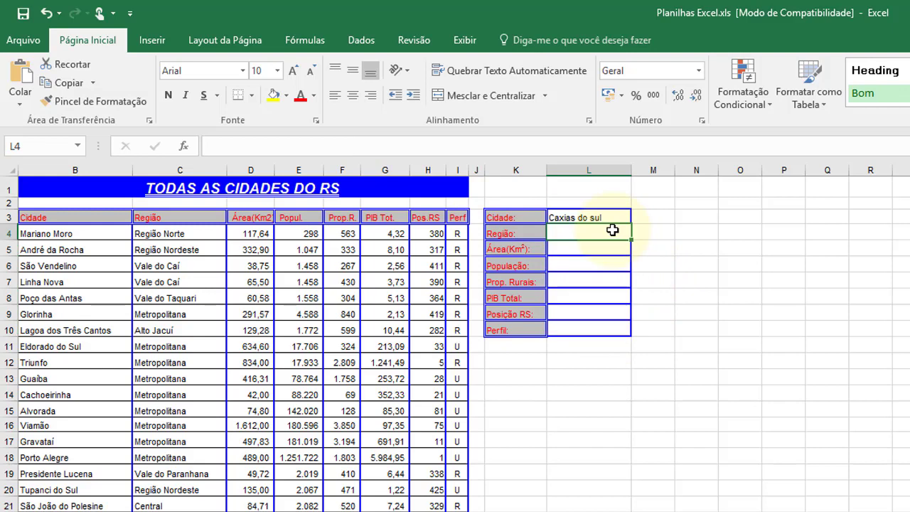
pyautogui.click(524, 217)
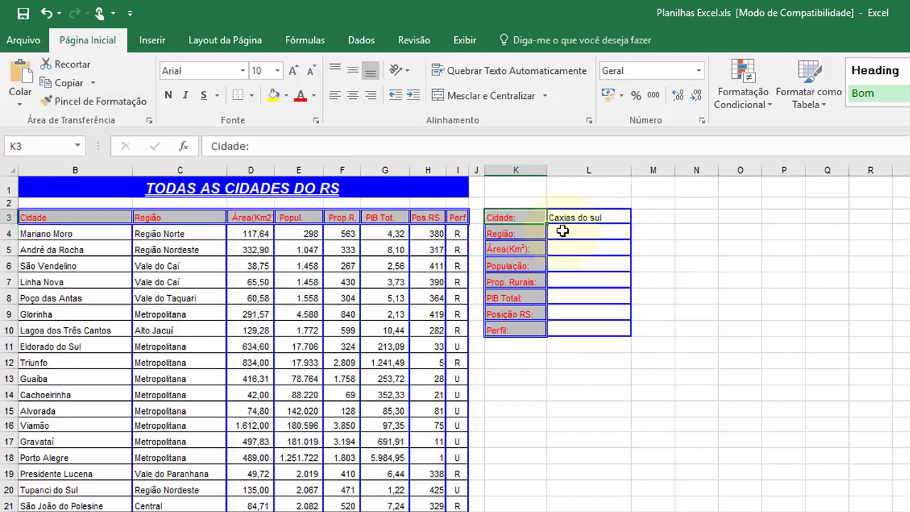
pyautogui.click(581, 376)
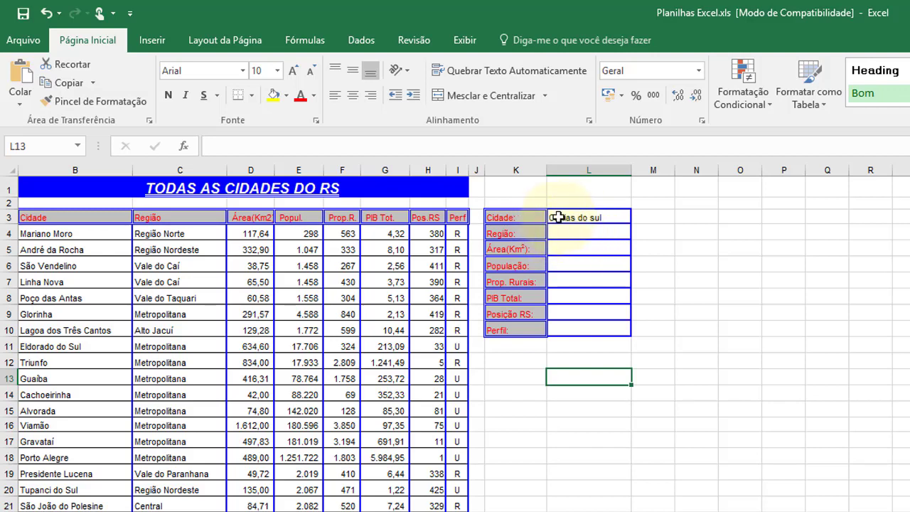
pyautogui.click(583, 218)
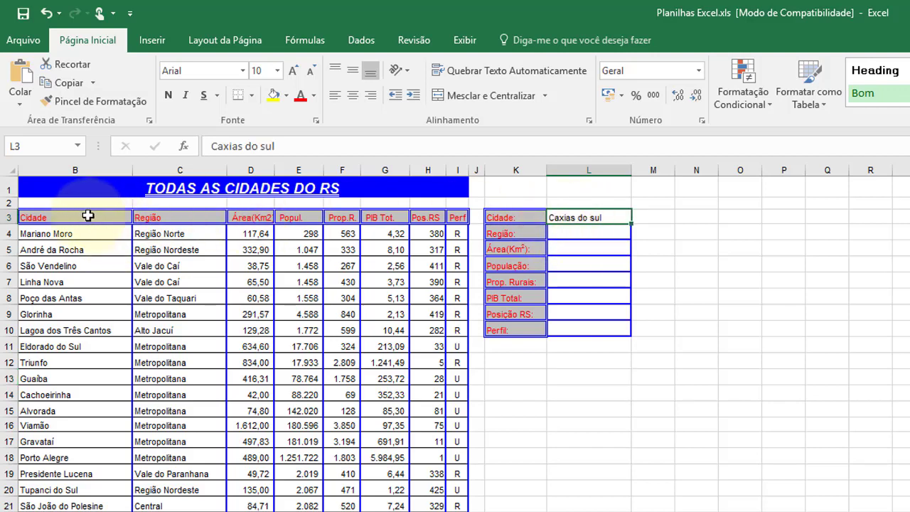
pyautogui.click(588, 235)
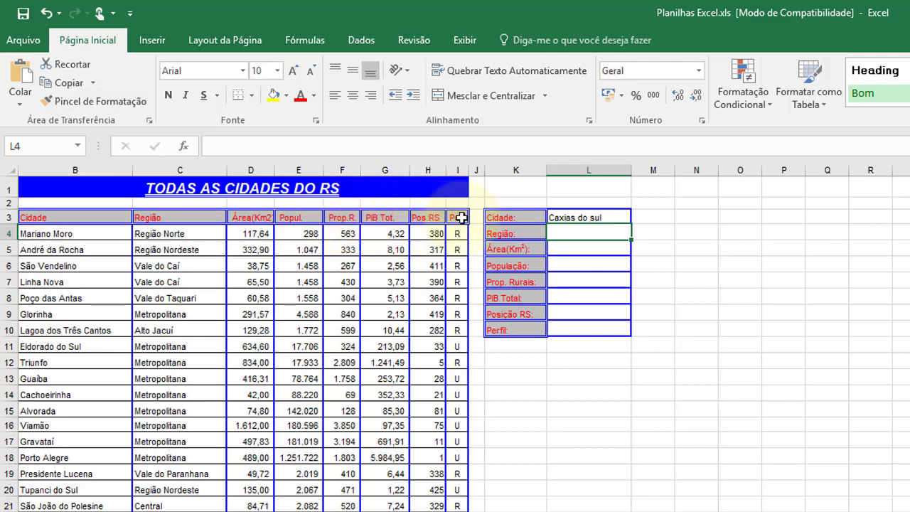
pyautogui.click(524, 233)
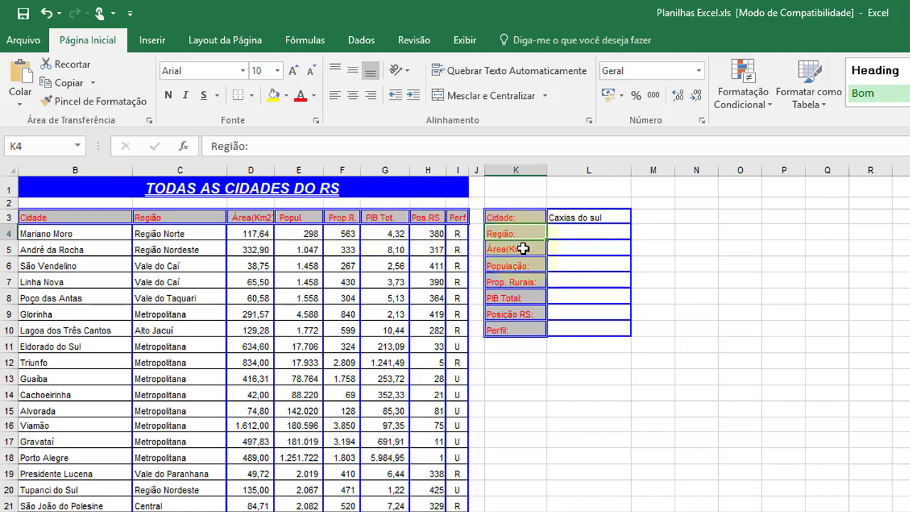
pyautogui.click(524, 250)
pyautogui.click(523, 263)
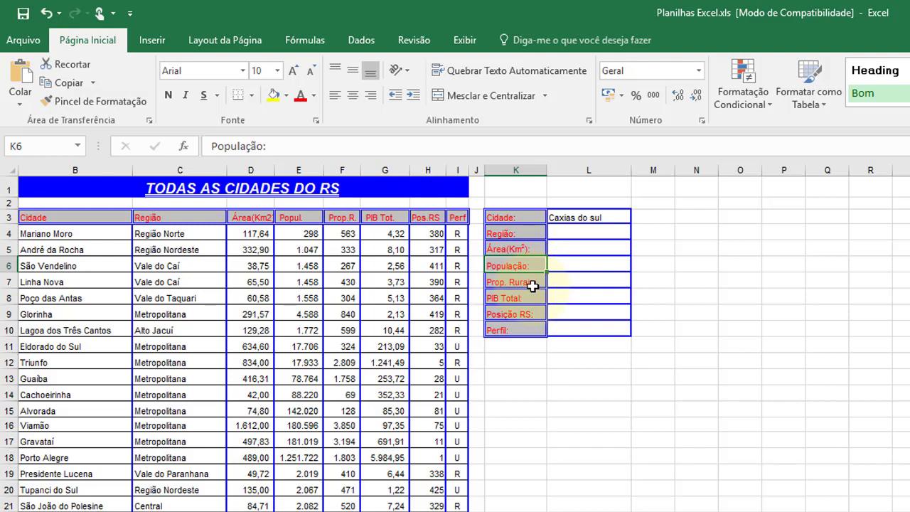
pyautogui.click(535, 283)
pyautogui.click(534, 297)
pyautogui.click(532, 313)
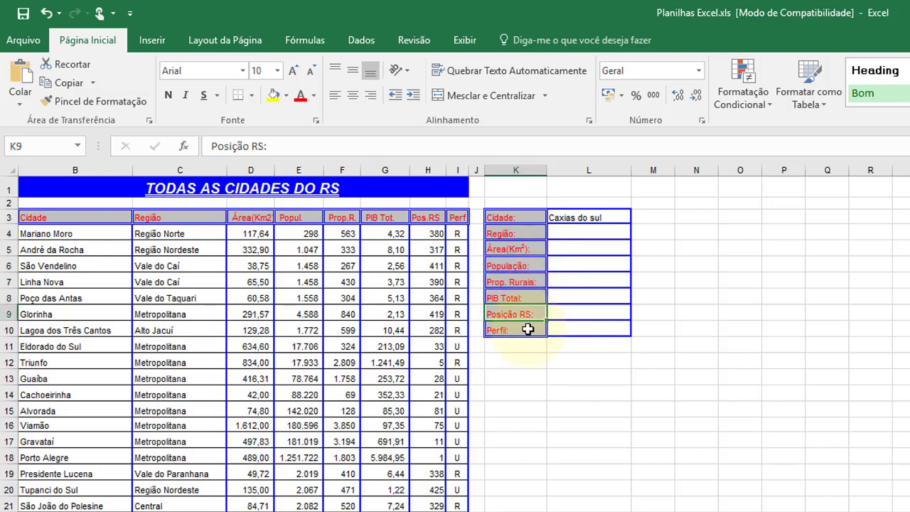
pyautogui.click(527, 329)
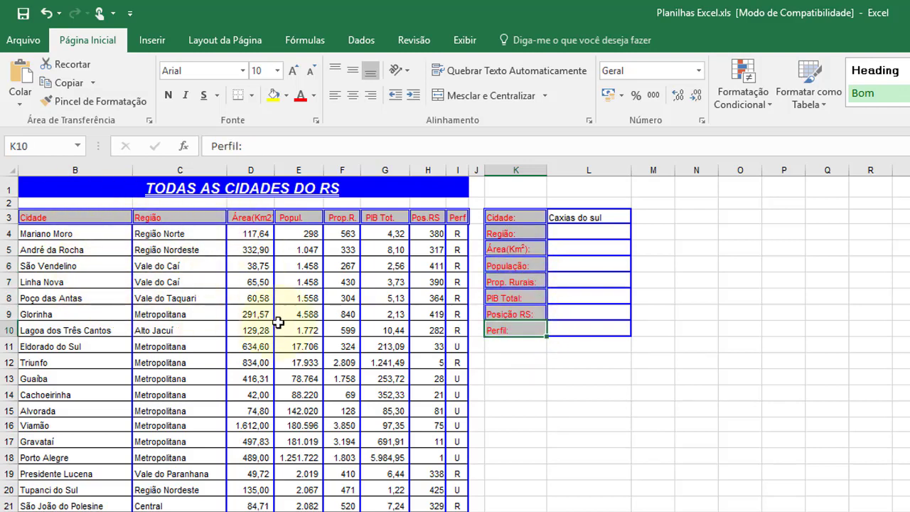
pyautogui.click(596, 234)
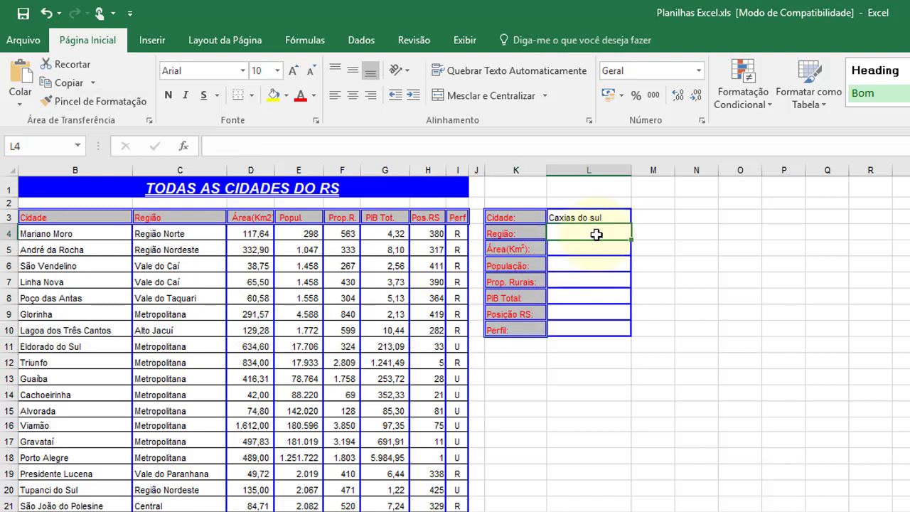
# Step: In L4 begin =procv(L3;B3:I430, using L3 as lookup value and the city table as range
pyautogui.write('=')
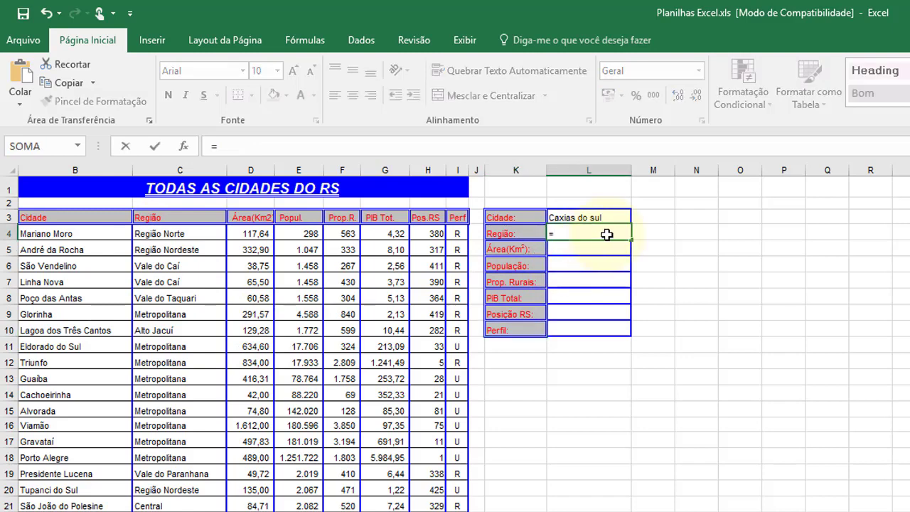
pyautogui.write('proc')
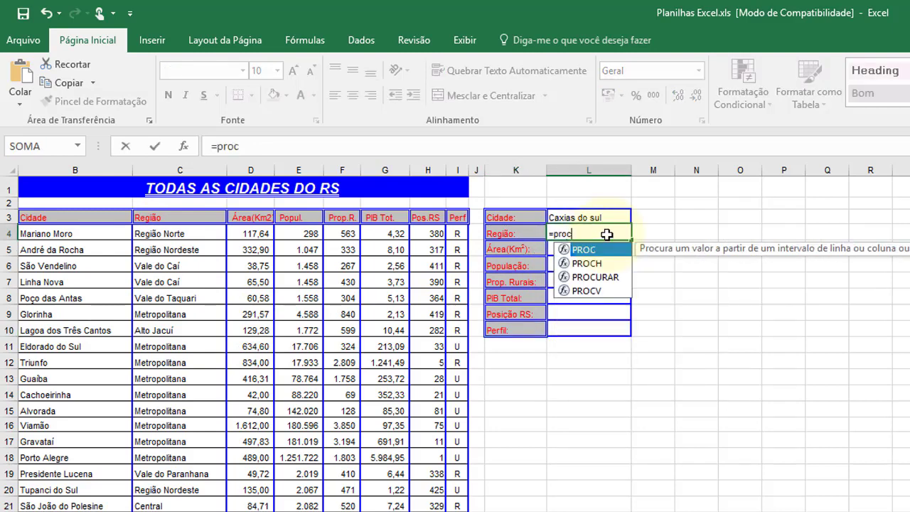
pyautogui.write('v')
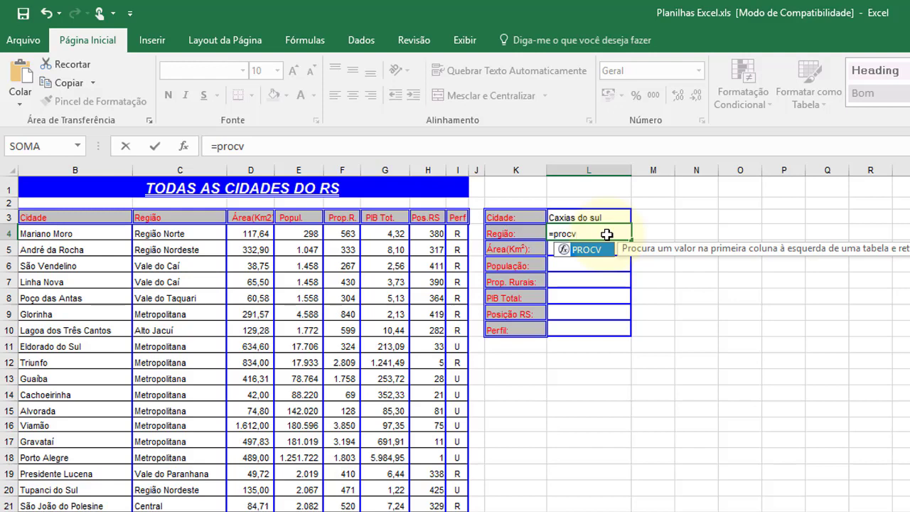
pyautogui.write('(')
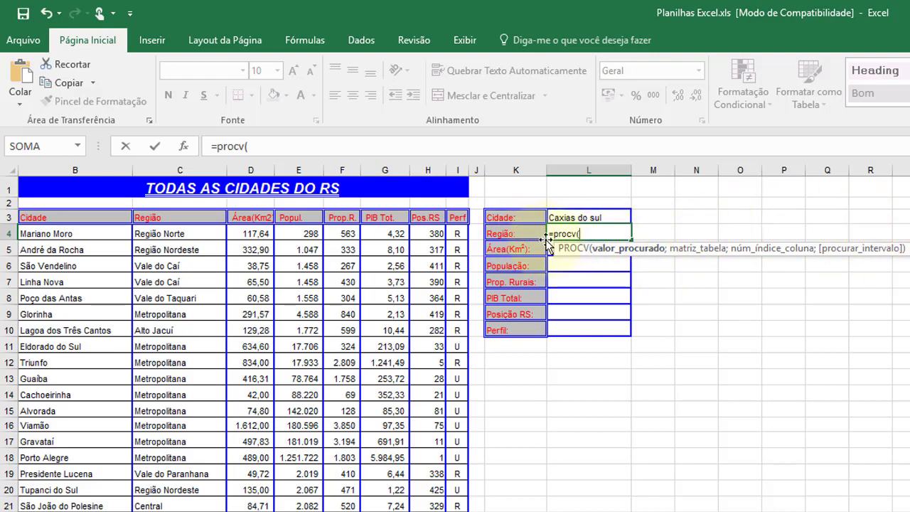
pyautogui.click(591, 216)
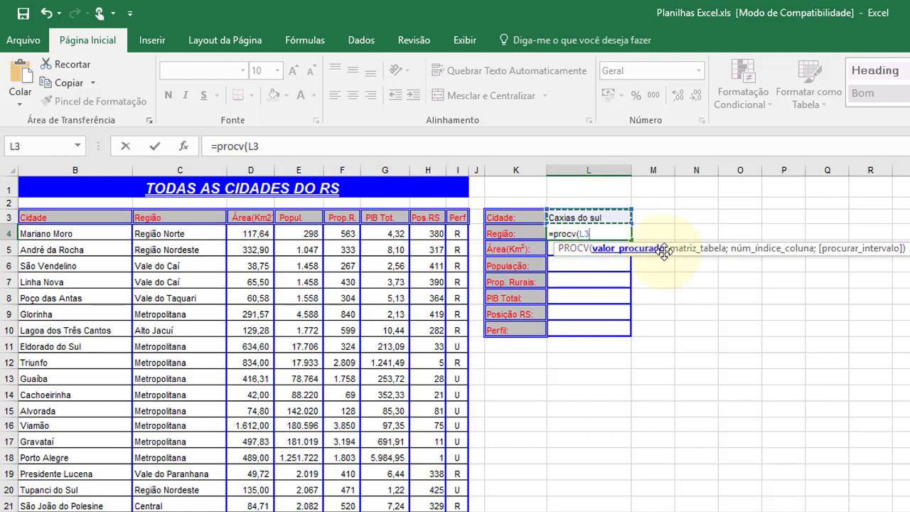
pyautogui.write(';')
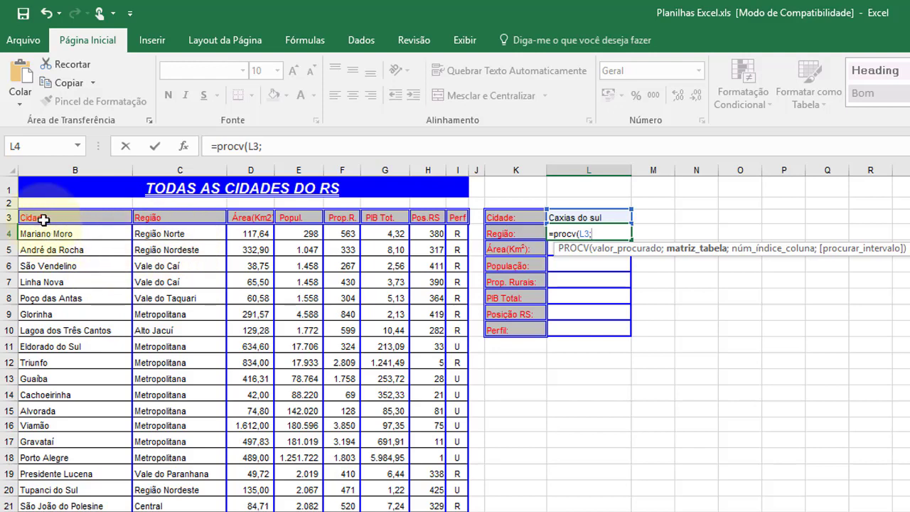
pyautogui.moveTo(40, 217)
pyautogui.mouseDown()
pyautogui.moveTo(357, 248)
pyautogui.moveTo(459, 508)
pyautogui.mouseUp()
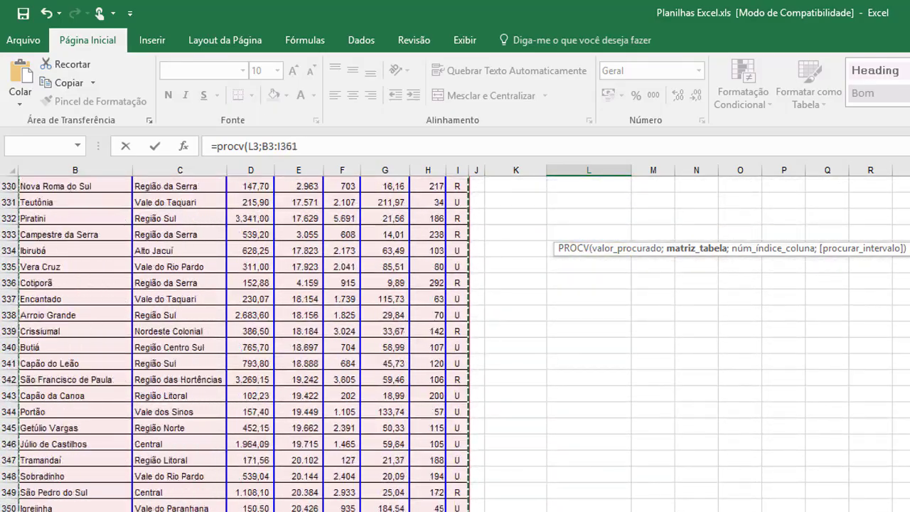
pyautogui.moveTo(459, 509)
pyautogui.mouseDown()
pyautogui.moveTo(478, 509)
pyautogui.moveTo(459, 508)
pyautogui.mouseUp()
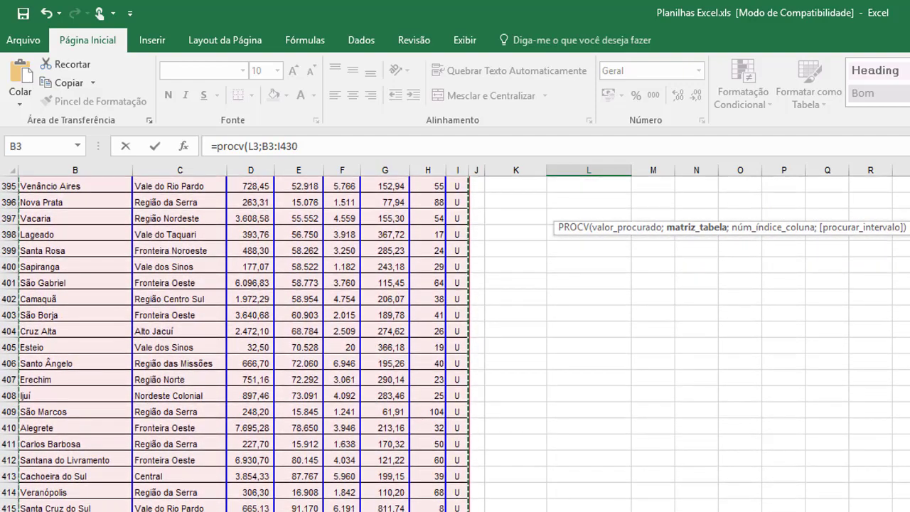
pyautogui.scroll(20, 235, 341)
pyautogui.scroll(20, 234, 341)
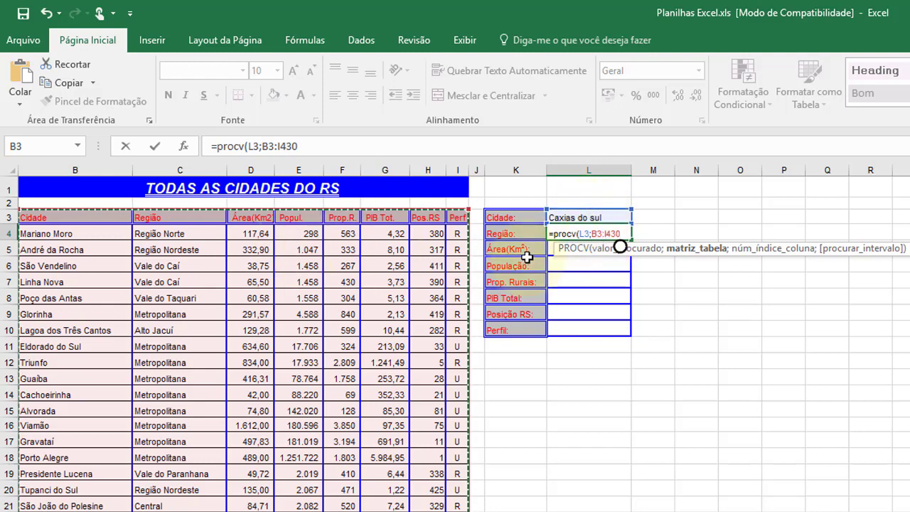
# Step: Finish L4 as =procv(L3;B3:I430;2;falso) so it returns Região da Serra
pyautogui.write(';2')
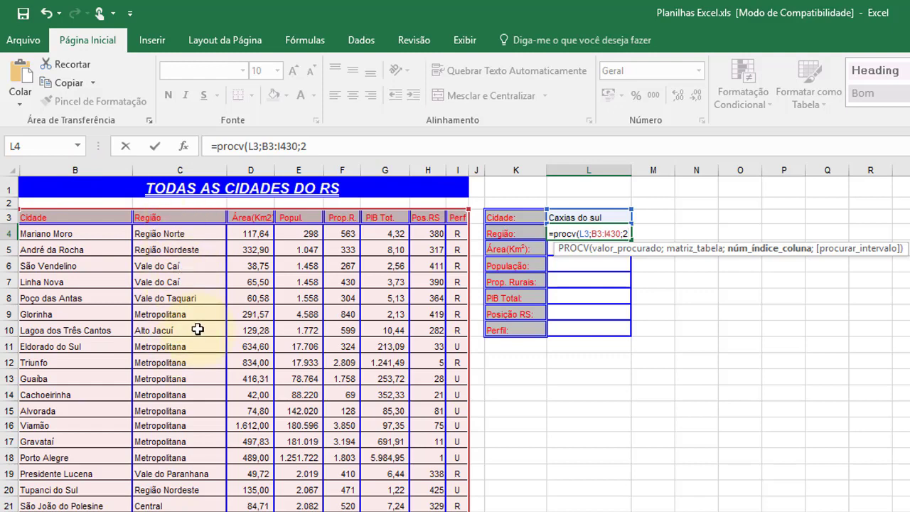
pyautogui.write(';f')
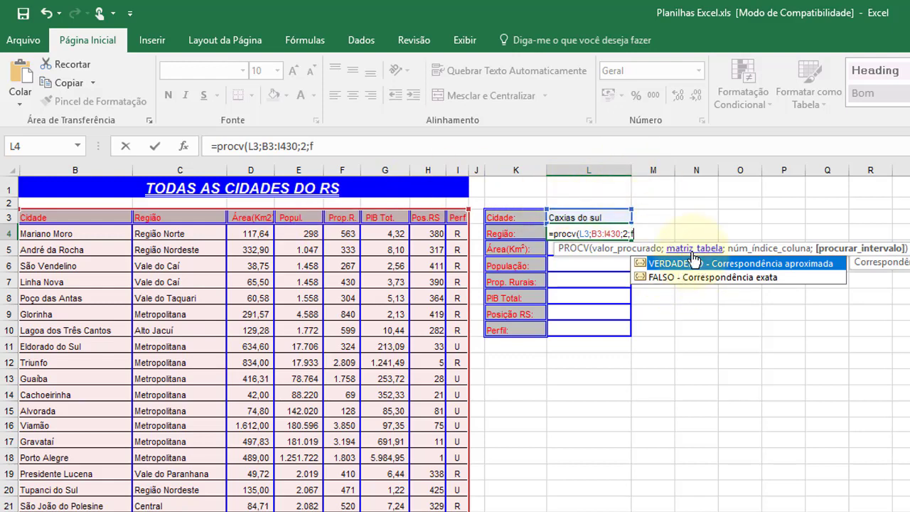
pyautogui.write('also')
pyautogui.write(')')
pyautogui.press('Return')
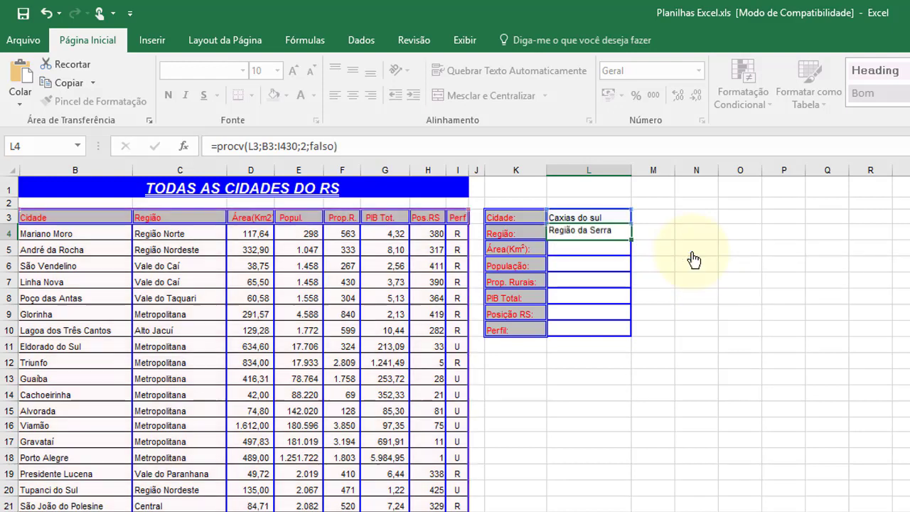
# Step: Test the L4 region lookup with Bagé, São Leopoldo, then Tramandaí, ending on Região Litoral
pyautogui.click(582, 233)
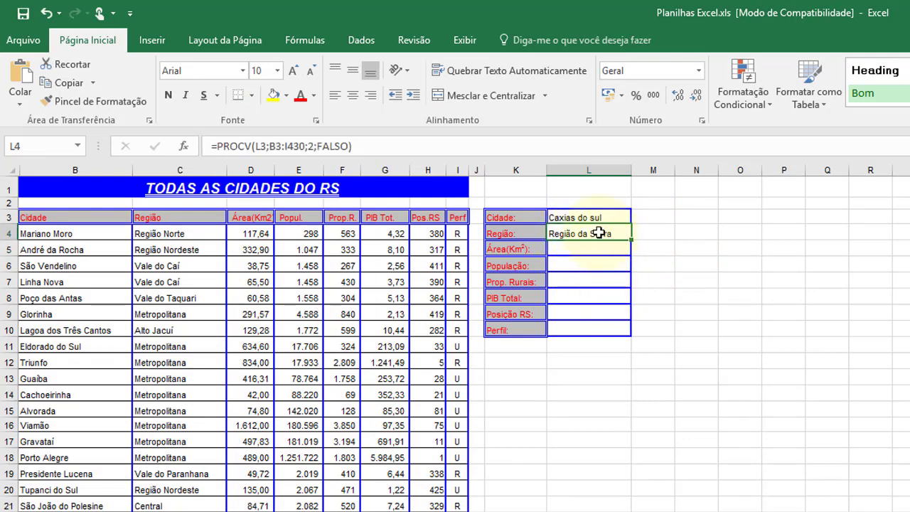
pyautogui.click(599, 218)
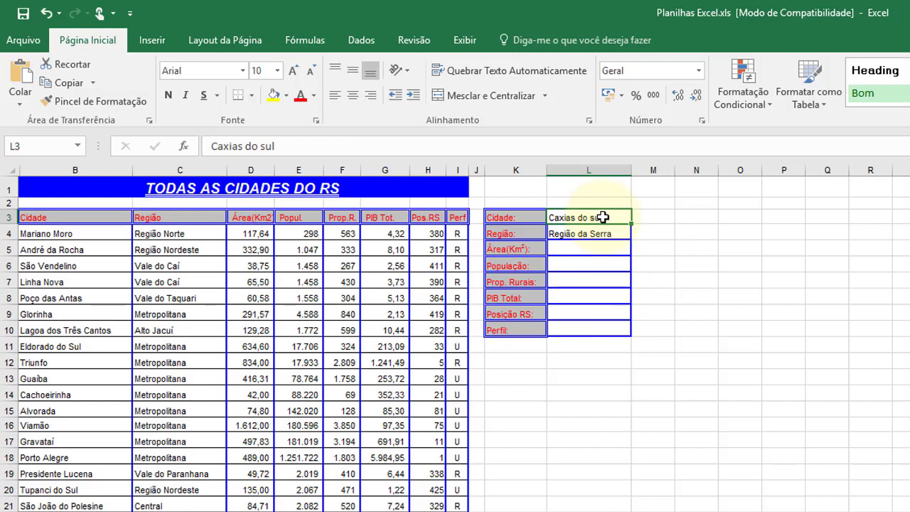
pyautogui.write('Bagé')
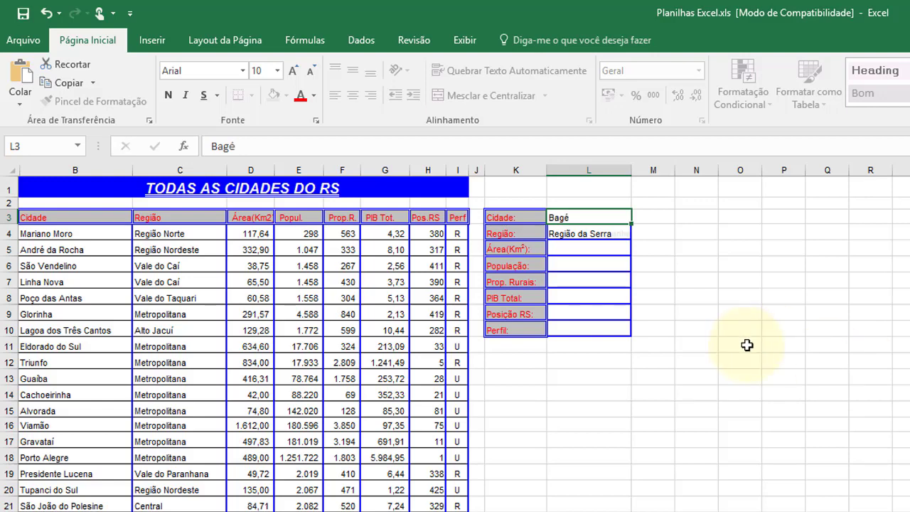
pyautogui.press('Return')
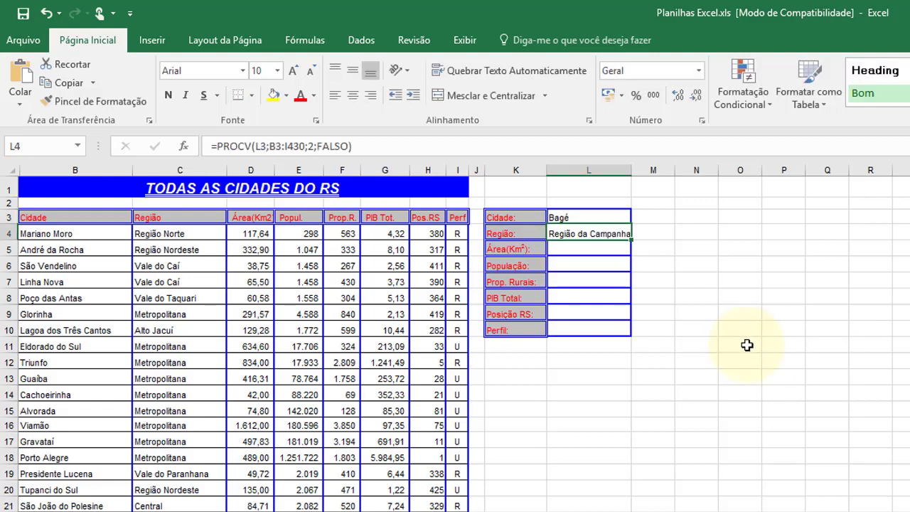
pyautogui.click(601, 215)
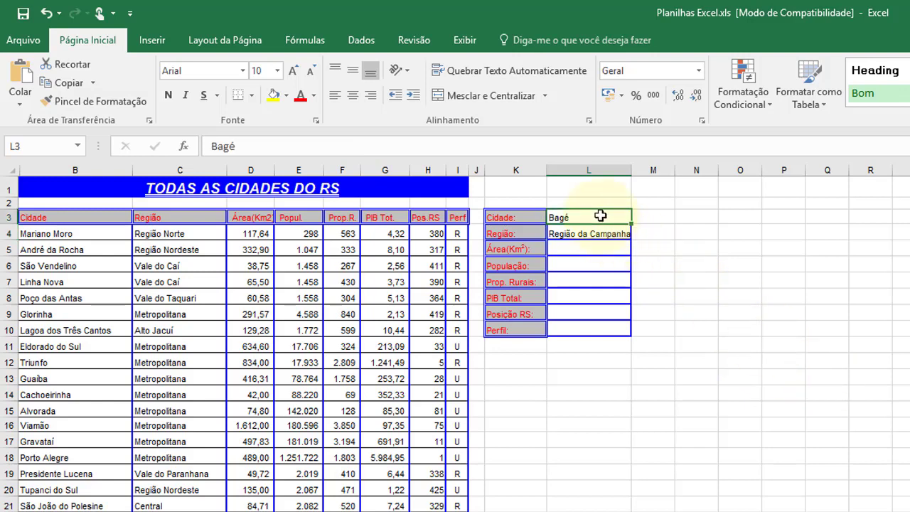
pyautogui.write('S')
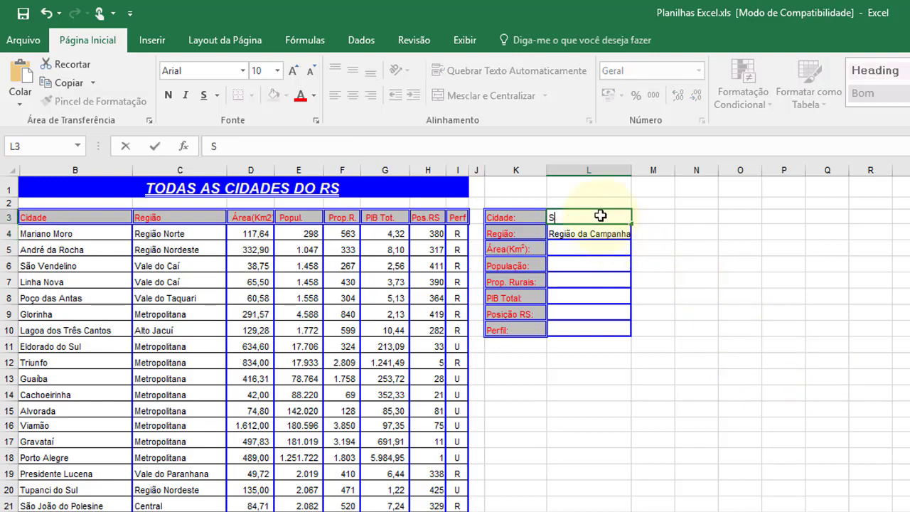
pyautogui.write('ãp')
pyautogui.write('opoldo')
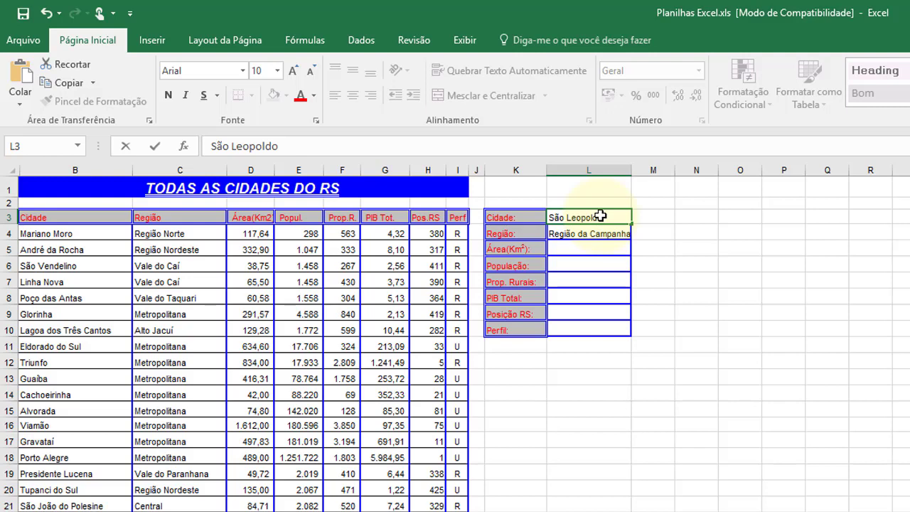
pyautogui.press('Return')
pyautogui.click(600, 216)
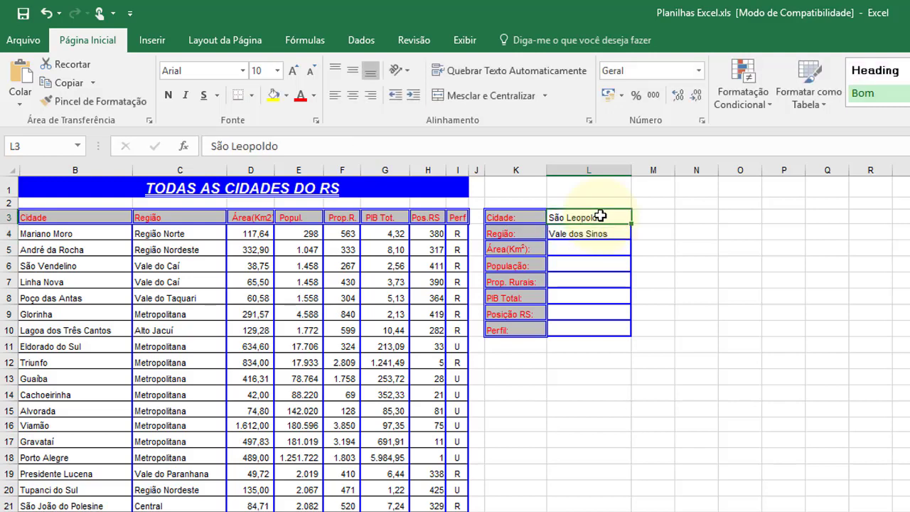
pyautogui.write('Traman')
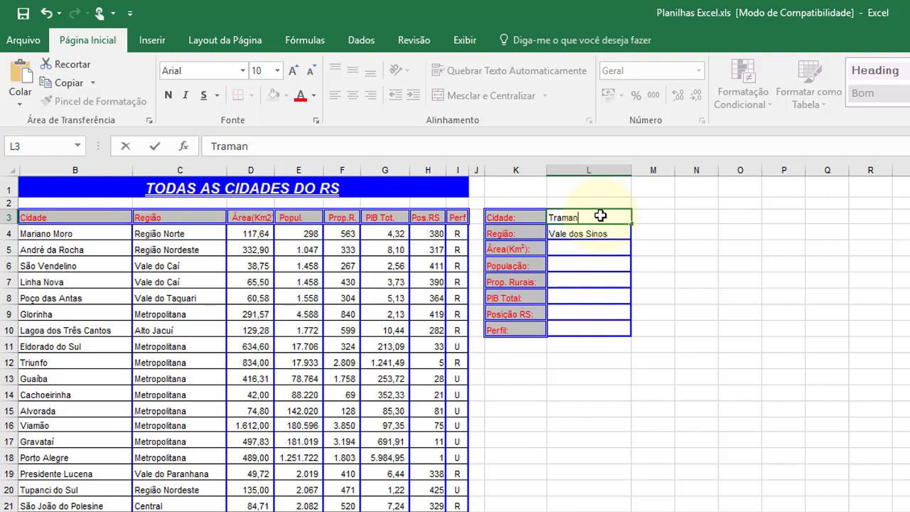
pyautogui.write('daí')
pyautogui.press('Return')
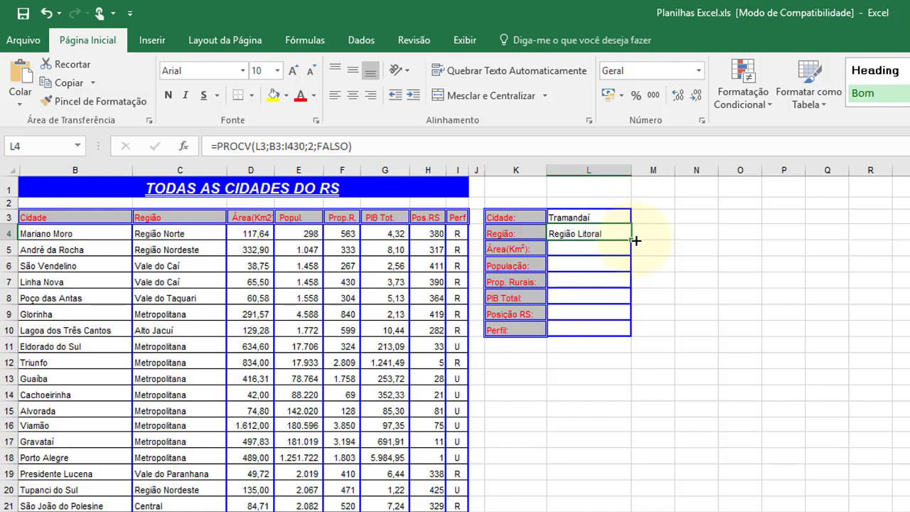
# Step: Copy the region formula down to L10, then delete the #N/D results in L5:L10
pyautogui.moveTo(632, 243); pyautogui.dragTo(631, 338)
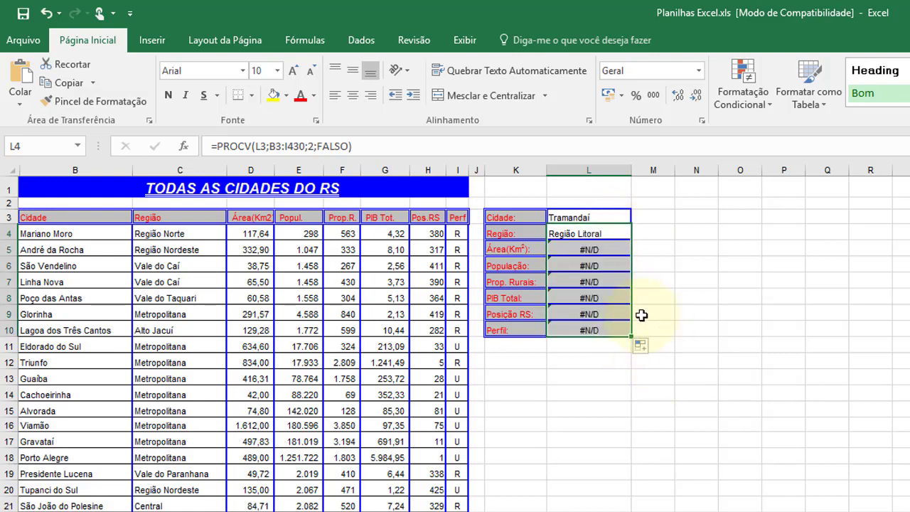
pyautogui.click(601, 248)
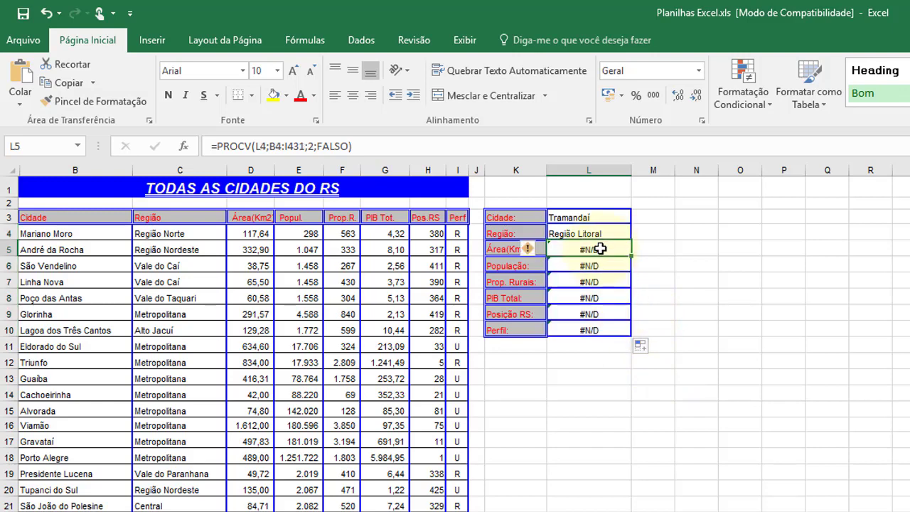
pyautogui.click(601, 237)
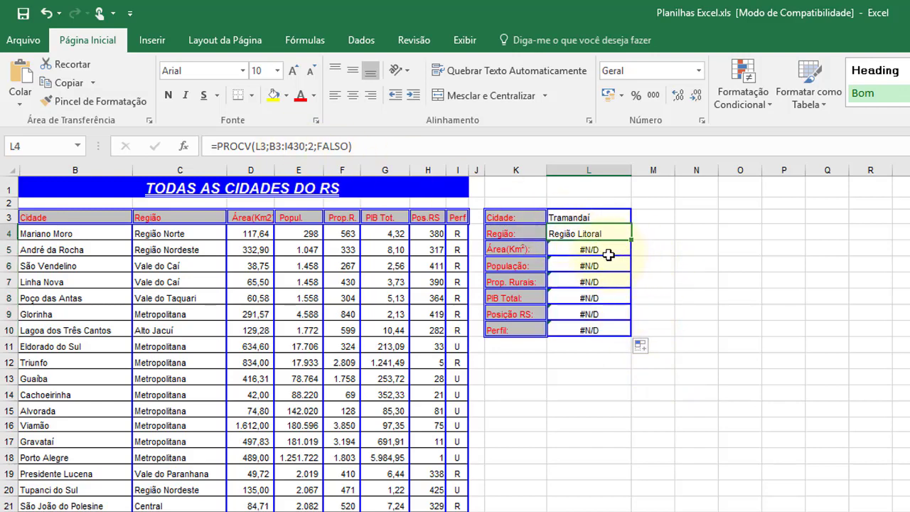
pyautogui.moveTo(601, 250); pyautogui.dragTo(596, 335)
pyautogui.press('Delete')
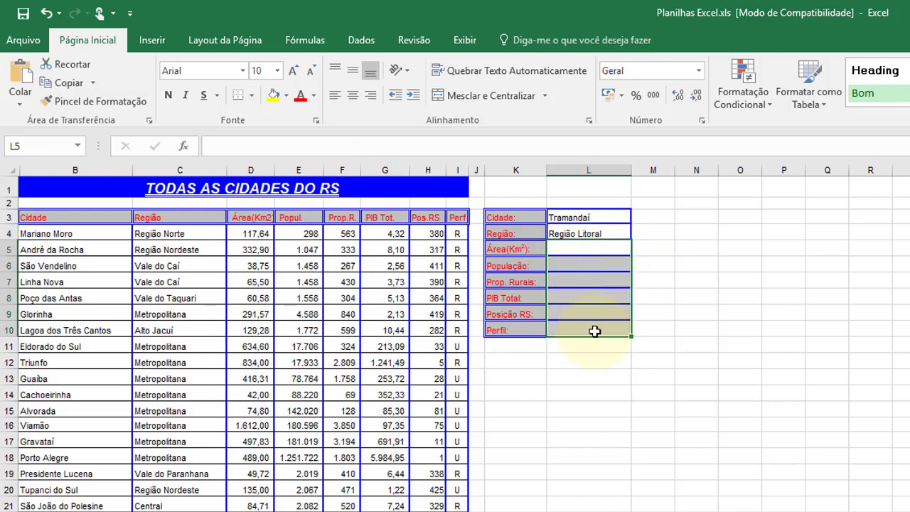
# Step: Review the B3:I430 table range in L4's formula, leaving it unchanged
pyautogui.click(597, 233)
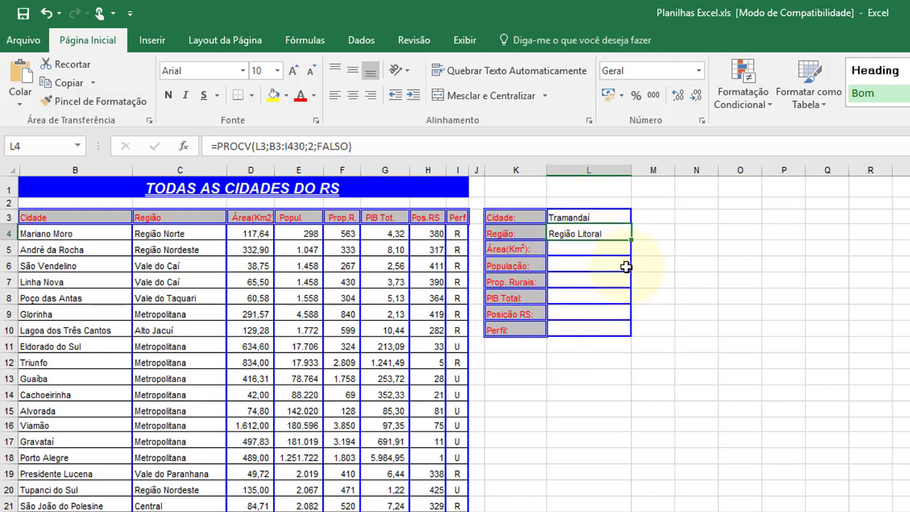
pyautogui.moveTo(269, 146); pyautogui.dragTo(306, 146)
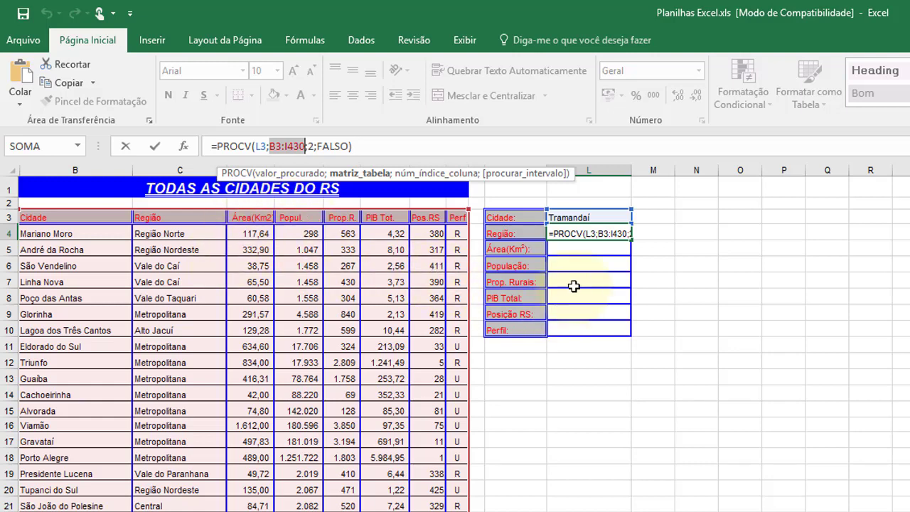
pyautogui.press('Return')
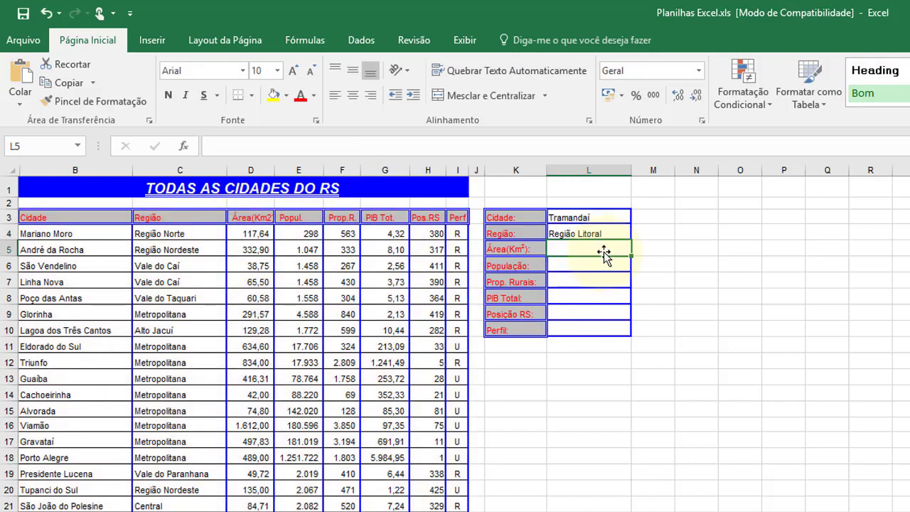
# Step: In L5 start =procv(L3; correcting the stray ç and semicolon typos along the way
pyautogui.write('=')
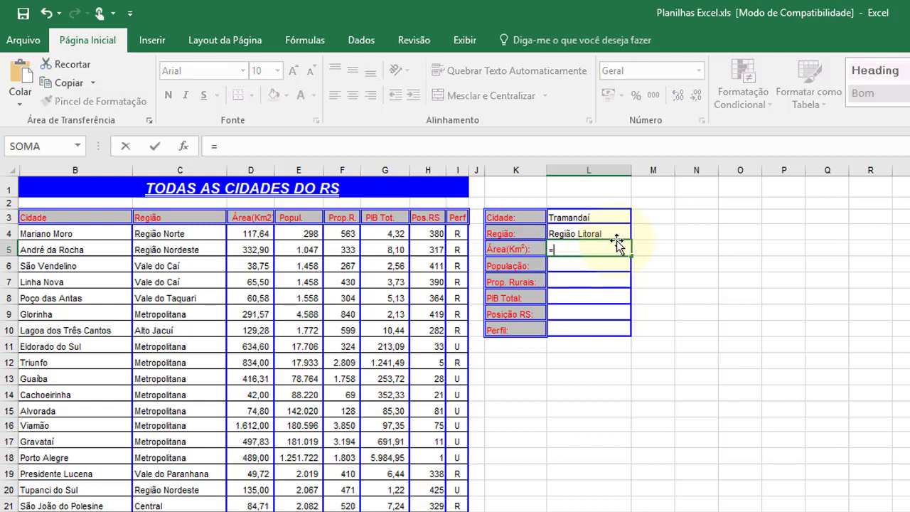
pyautogui.write('procv')
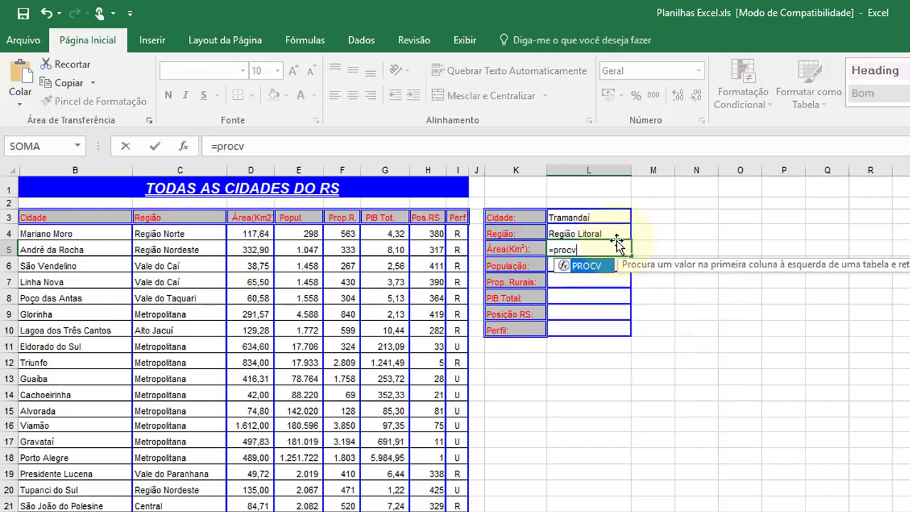
pyautogui.write('(')
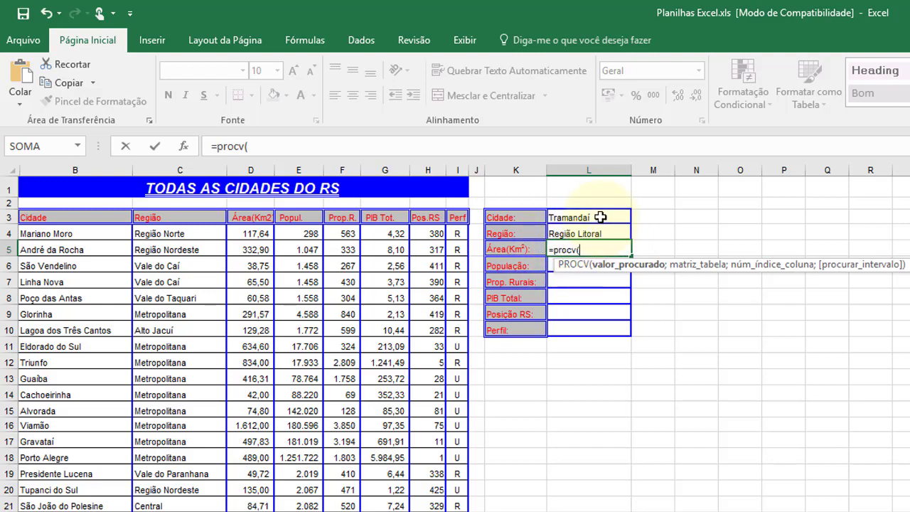
pyautogui.click(599, 217)
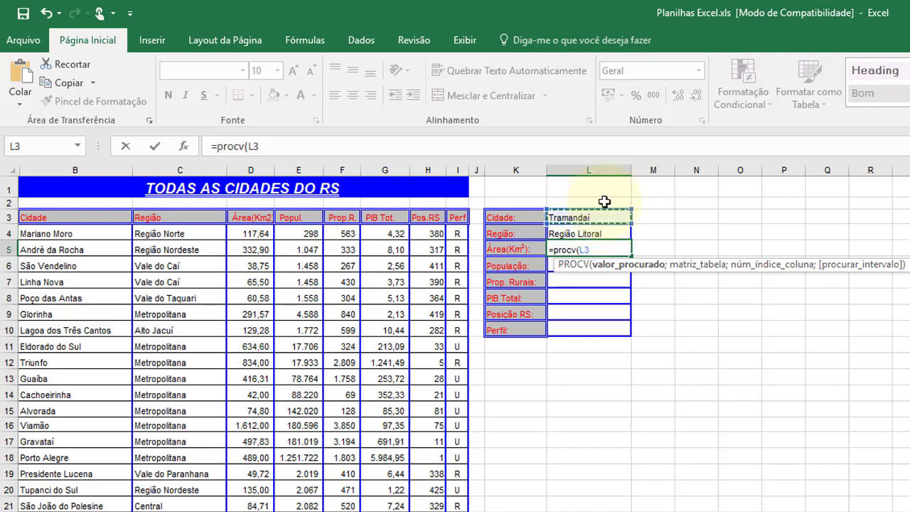
pyautogui.write('ç')
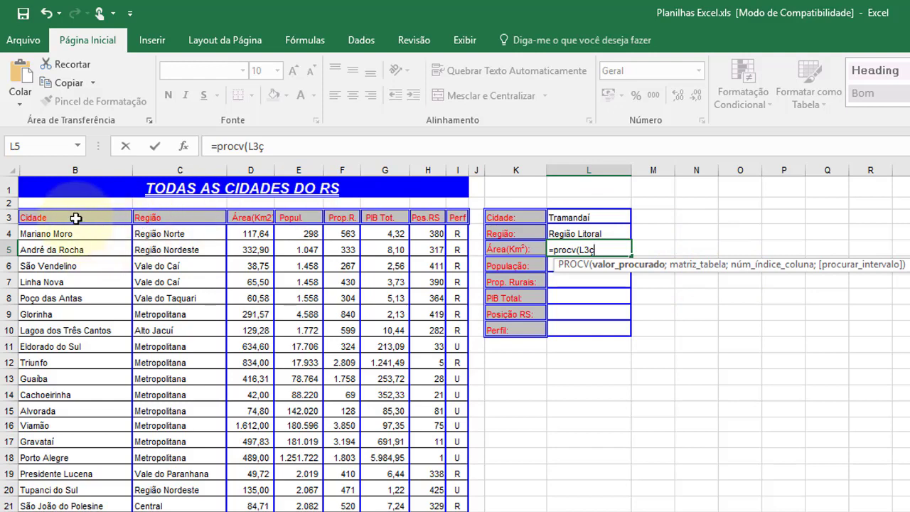
pyautogui.press('Return')
pyautogui.press('Return')
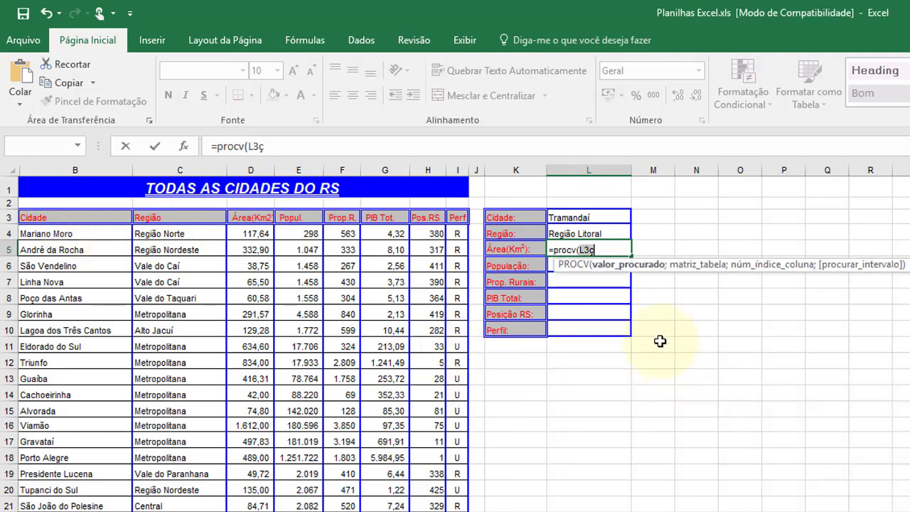
pyautogui.press('Home')
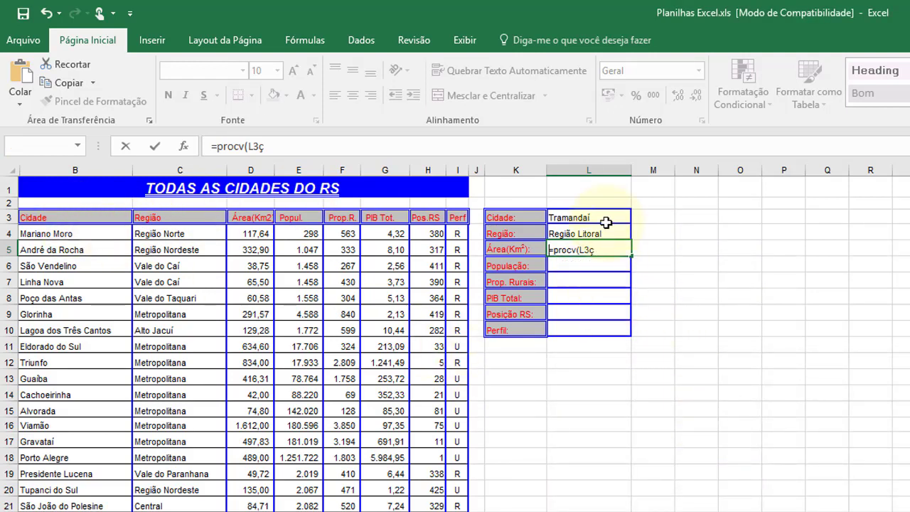
pyautogui.write(';')
pyautogui.press('BackSpace')
pyautogui.click(613, 247)
pyautogui.press('BackSpace')
pyautogui.write(';')
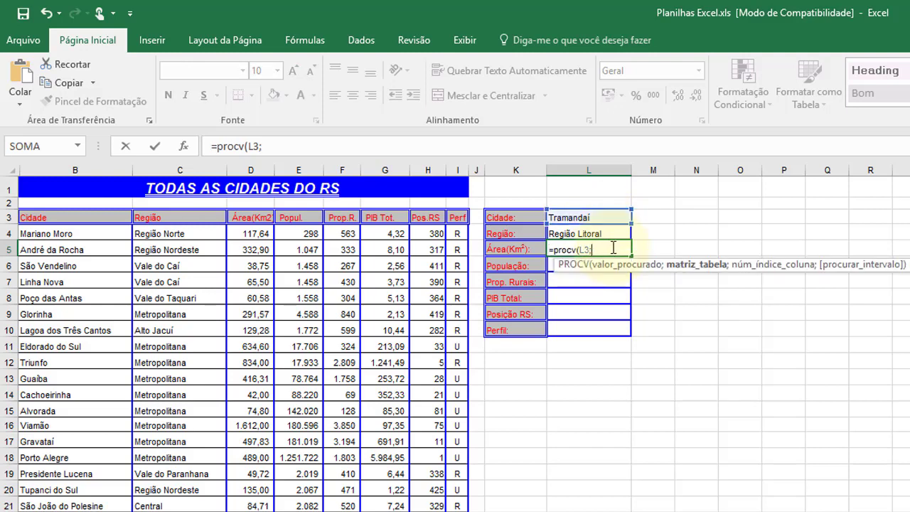
# Step: Add table B3:I430, column 3 and falso so L5 returns Tramandaí's area 171,56
pyautogui.click(53, 220)
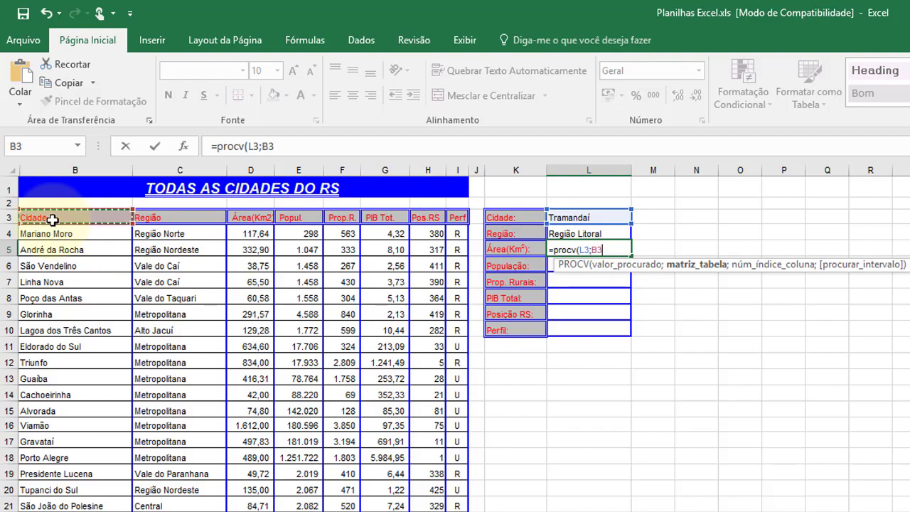
pyautogui.moveTo(52, 220)
pyautogui.mouseDown()
pyautogui.moveTo(515, 508)
pyautogui.moveTo(458, 511)
pyautogui.mouseUp()
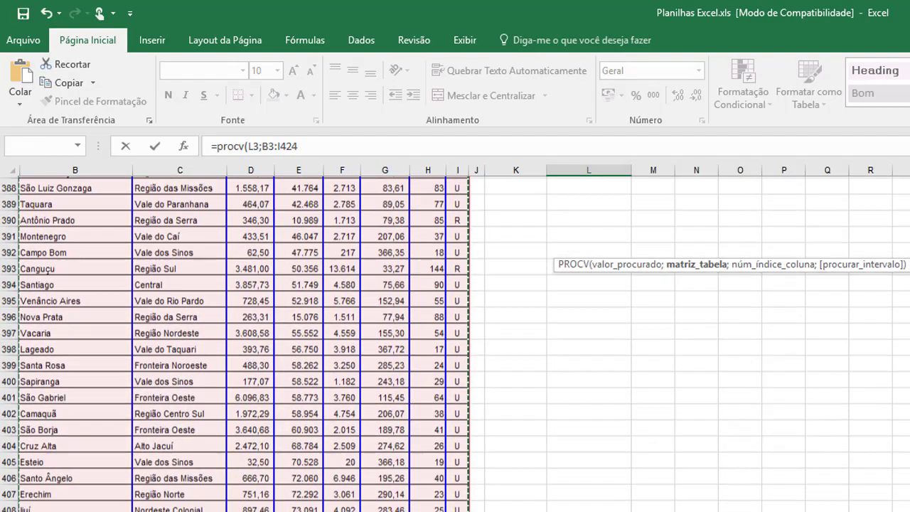
pyautogui.moveTo(458, 511); pyautogui.dragTo(457, 511)
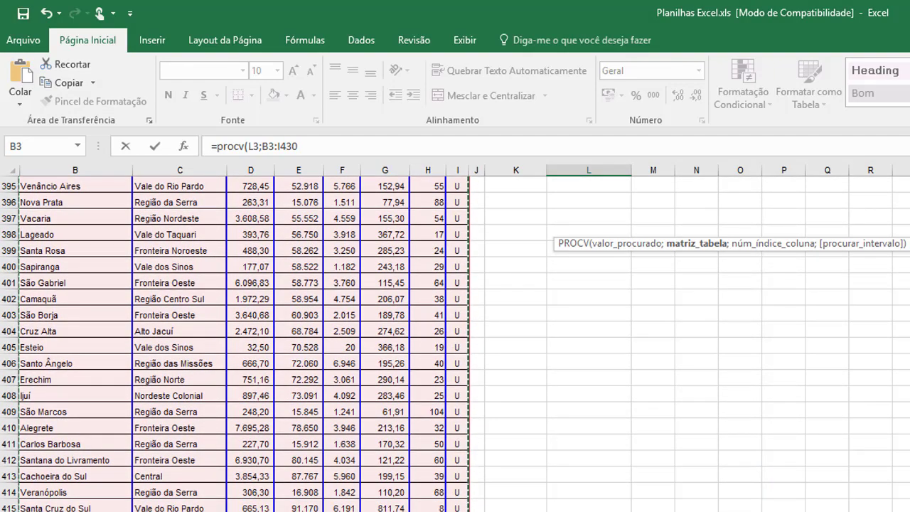
pyautogui.scroll(20, 657, 242)
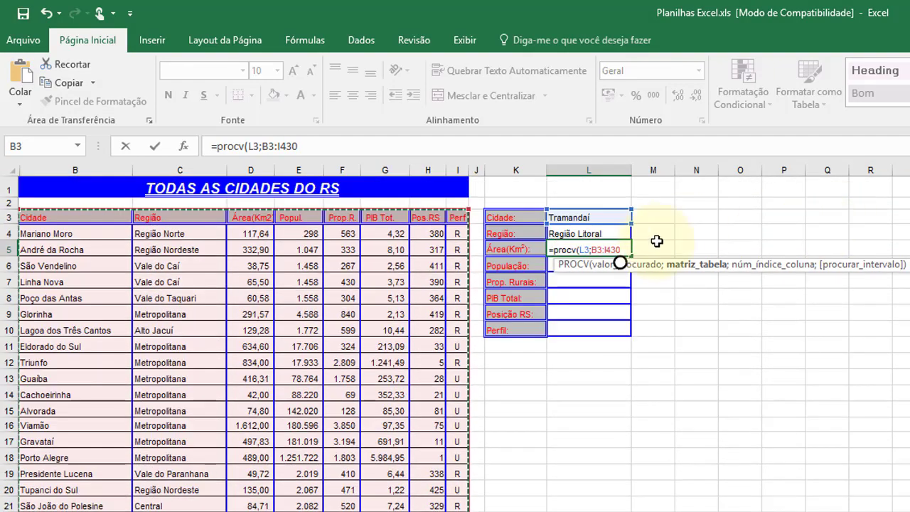
pyautogui.write('ç')
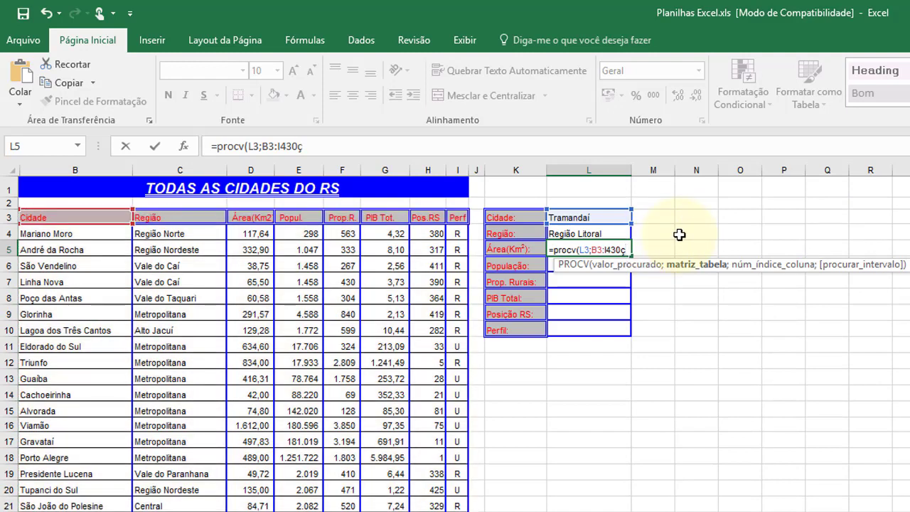
pyautogui.press('BackSpace')
pyautogui.write(';3')
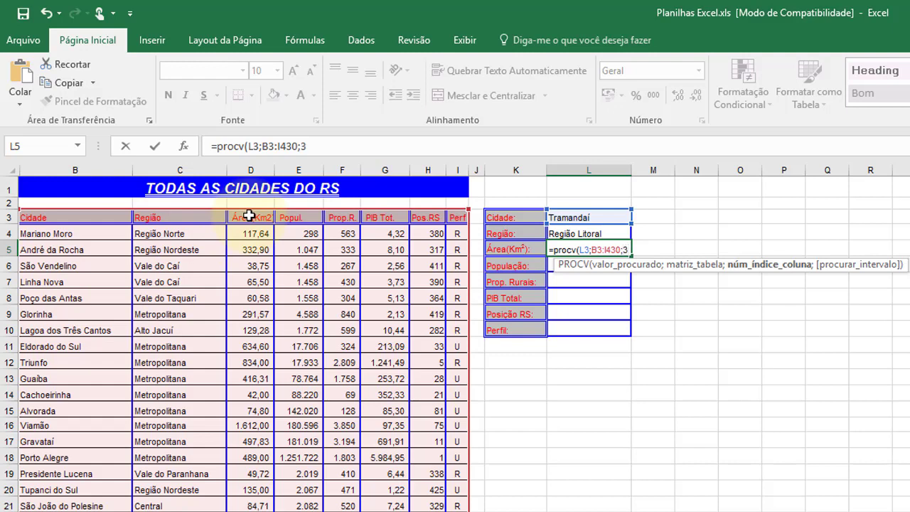
pyautogui.write(';')
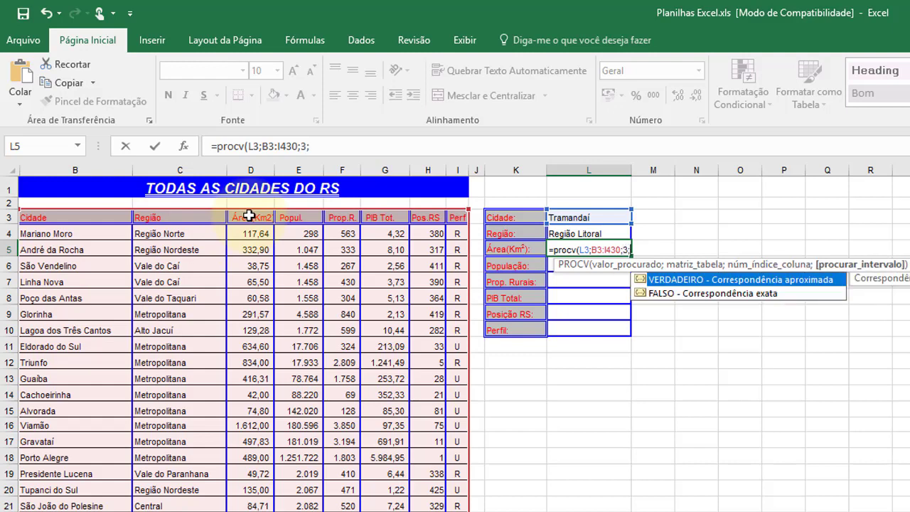
pyautogui.write('falso')
pyautogui.write(')')
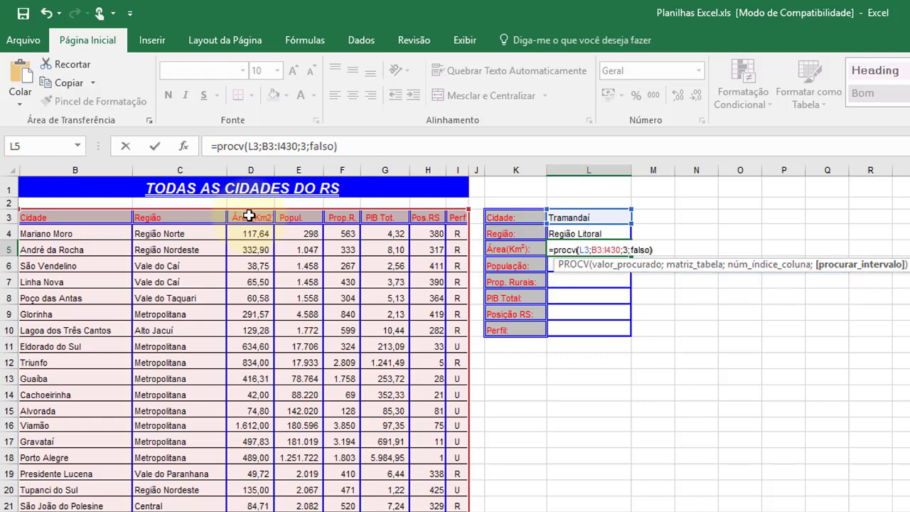
pyautogui.press('Return')
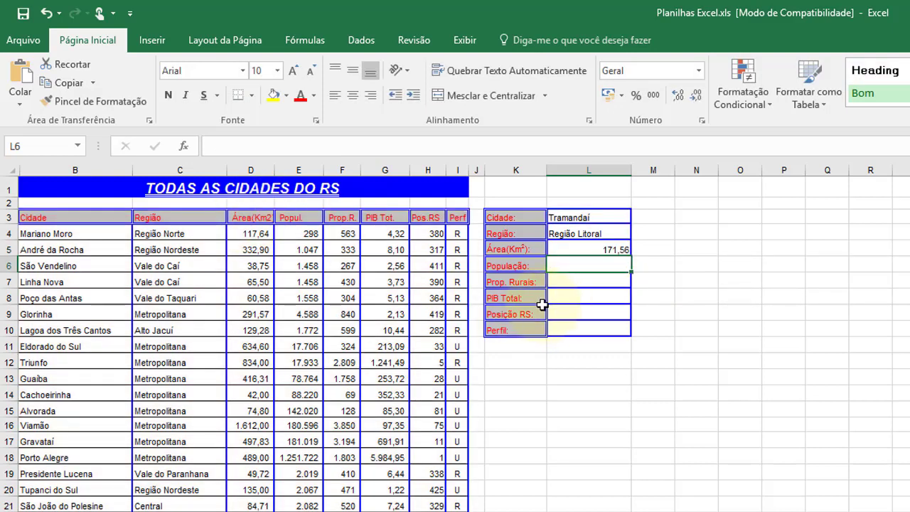
# Step: Enter PORTO ALEGRE in L3, yielding Metropolitana in L4 and area 489 in L5
pyautogui.click(601, 216)
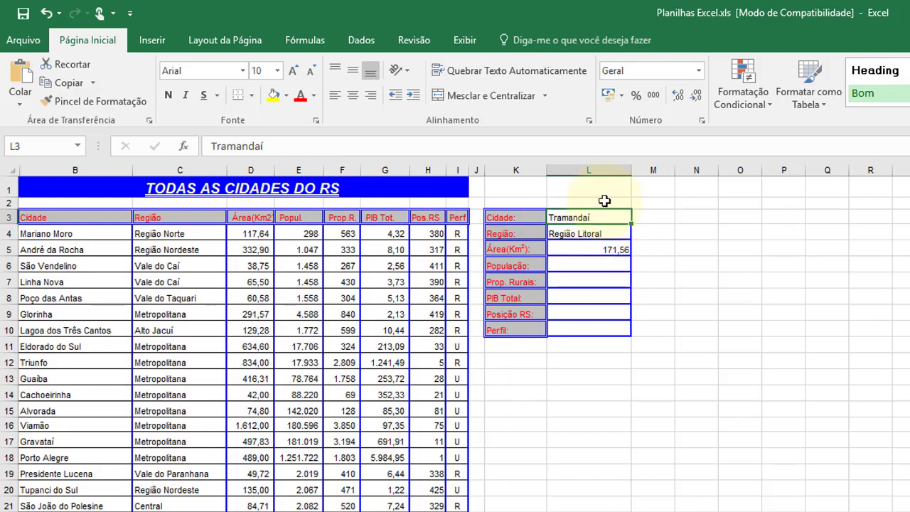
pyautogui.write('porto alegre')
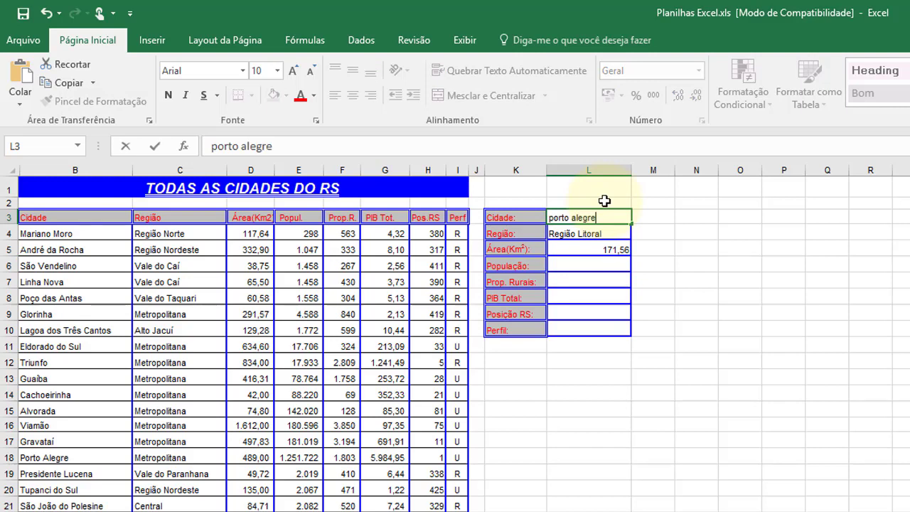
pyautogui.press('Return')
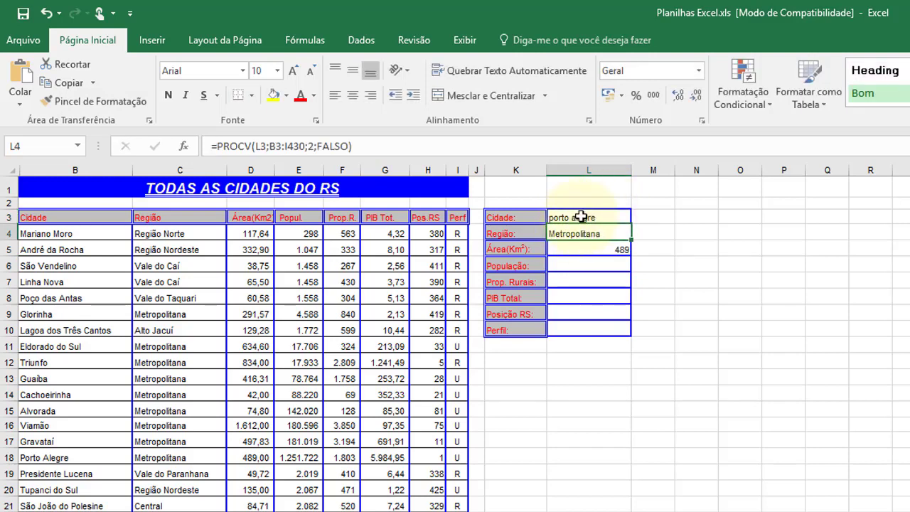
pyautogui.click(581, 217)
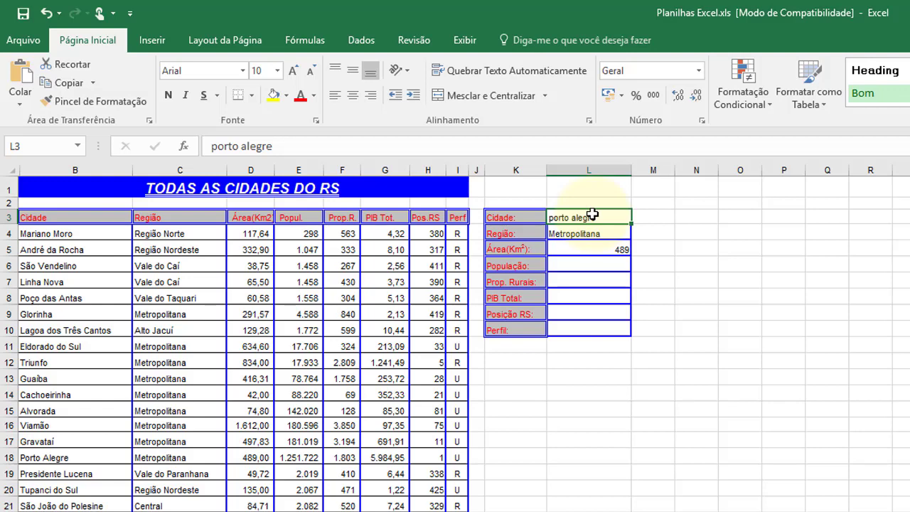
pyautogui.write('PORTO ALE')
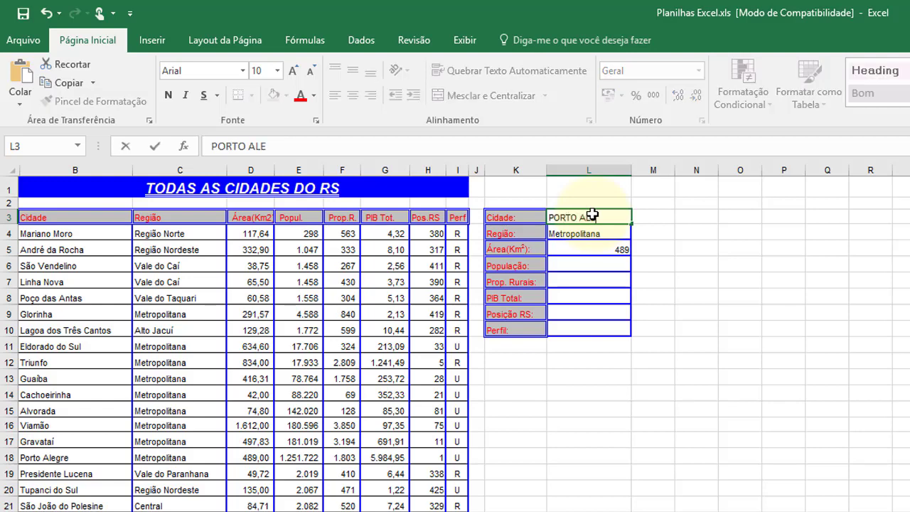
pyautogui.write('GRE')
pyautogui.press('Return')
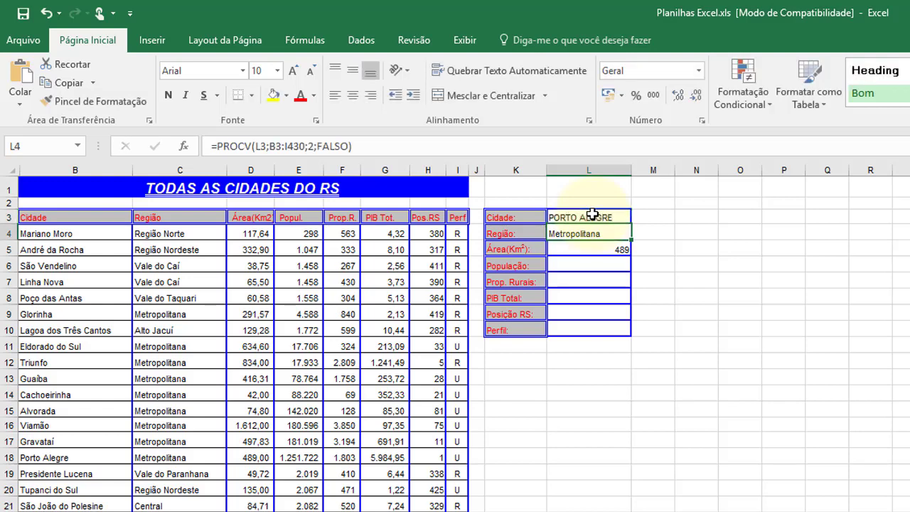
pyautogui.click(599, 249)
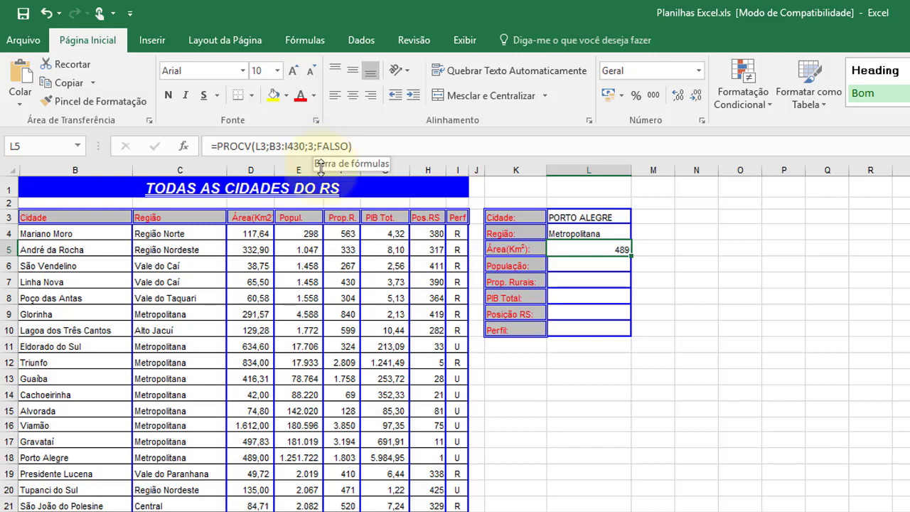
# Step: Lock the L5 area formula as =PROCV(L$3;$B$3:$I$430;3;FALSO), still returning 489
pyautogui.click(258, 146)
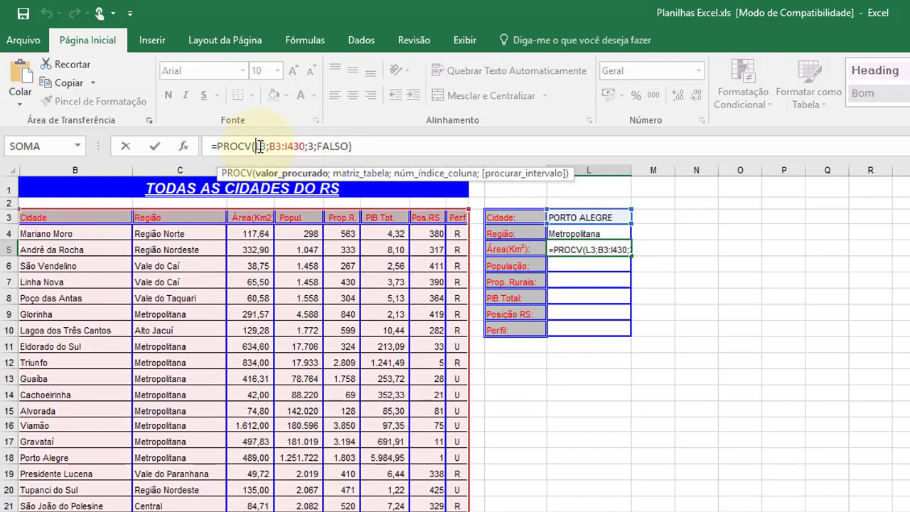
pyautogui.write('$')
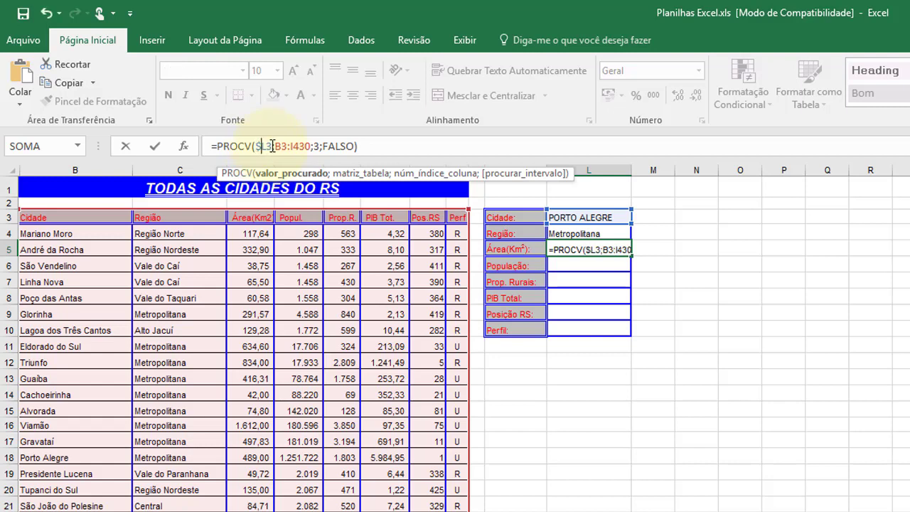
pyautogui.press('BackSpace')
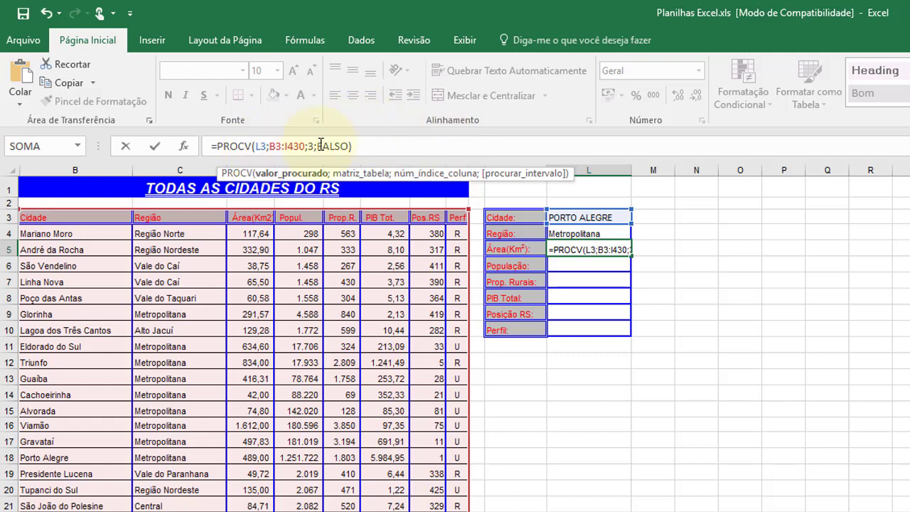
pyautogui.press('Right')
pyautogui.write('$')
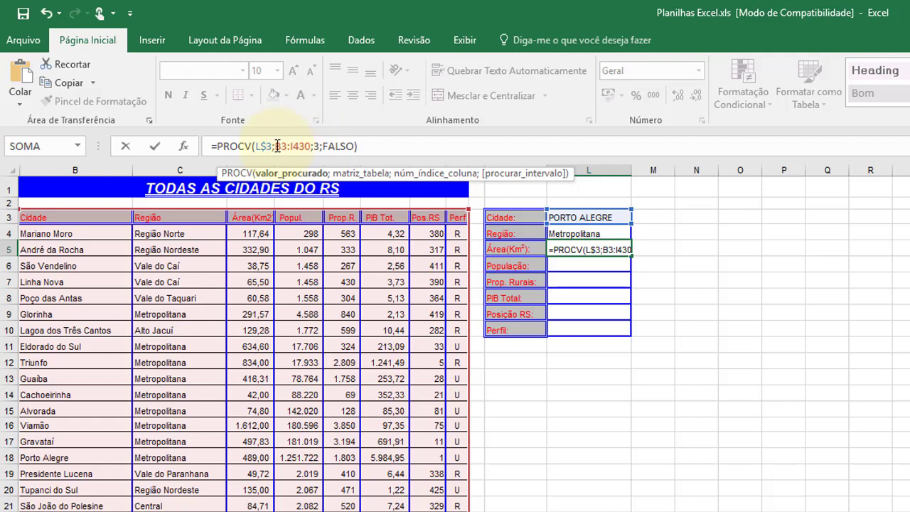
pyautogui.click(277, 146)
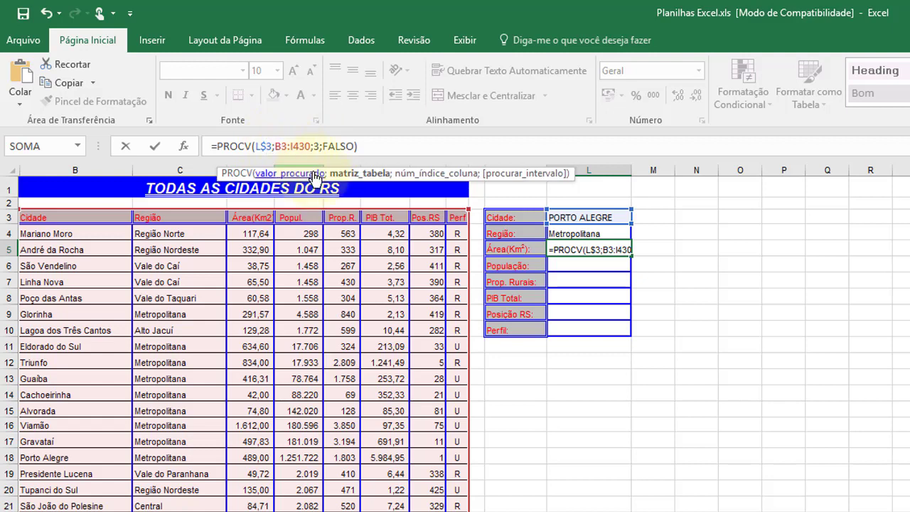
pyautogui.write('$B')
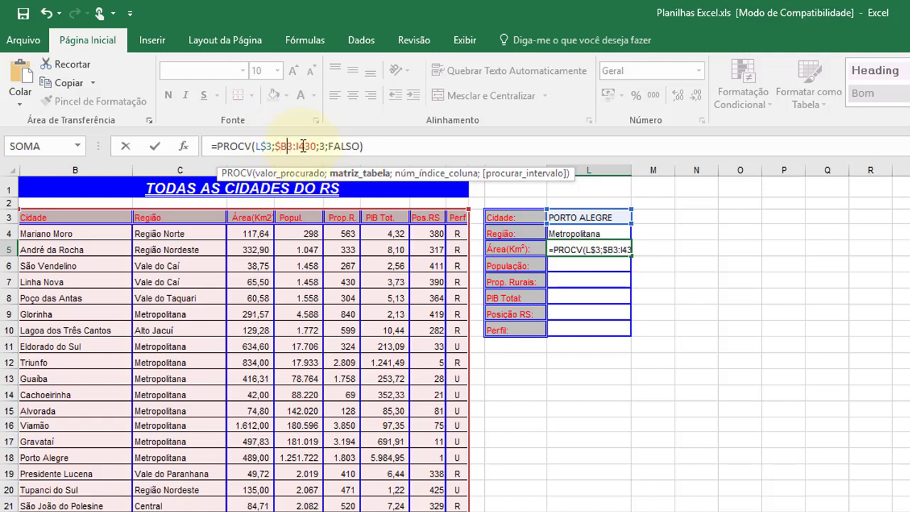
pyautogui.write('$')
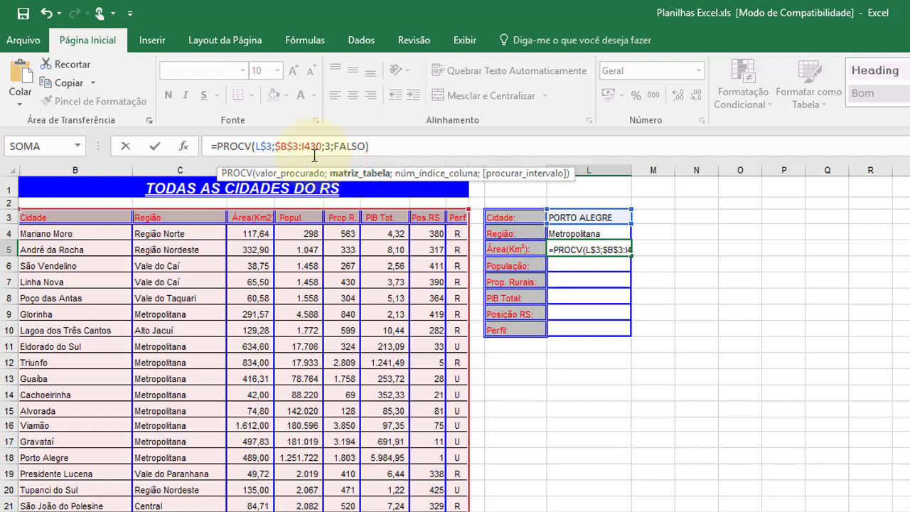
pyautogui.click(298, 146)
pyautogui.write('$B')
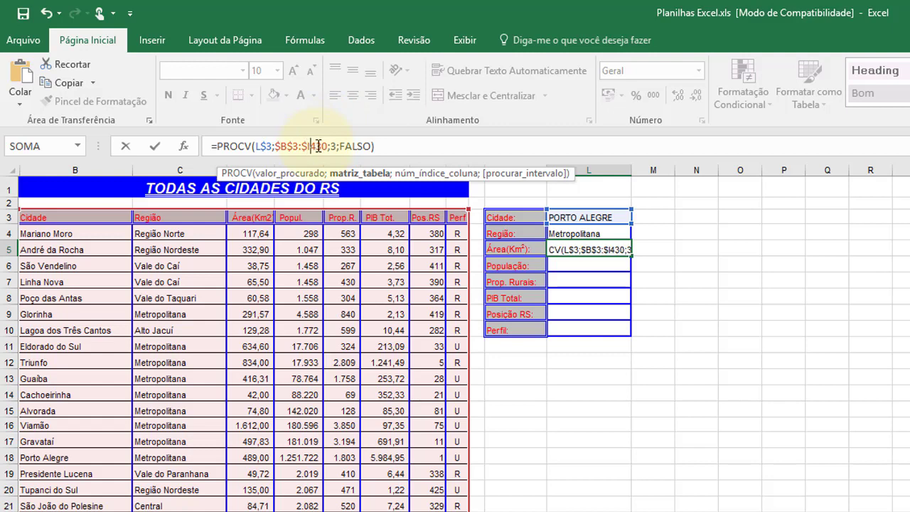
pyautogui.write('$')
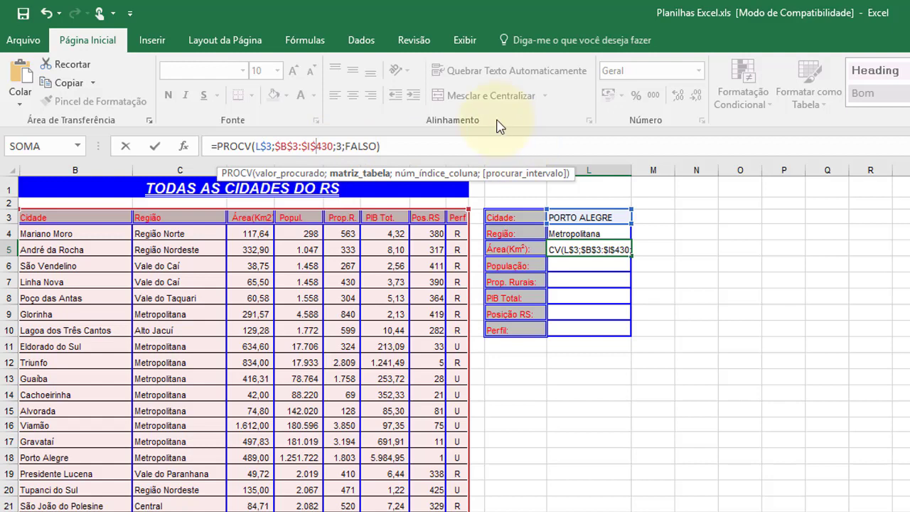
pyautogui.press('Return')
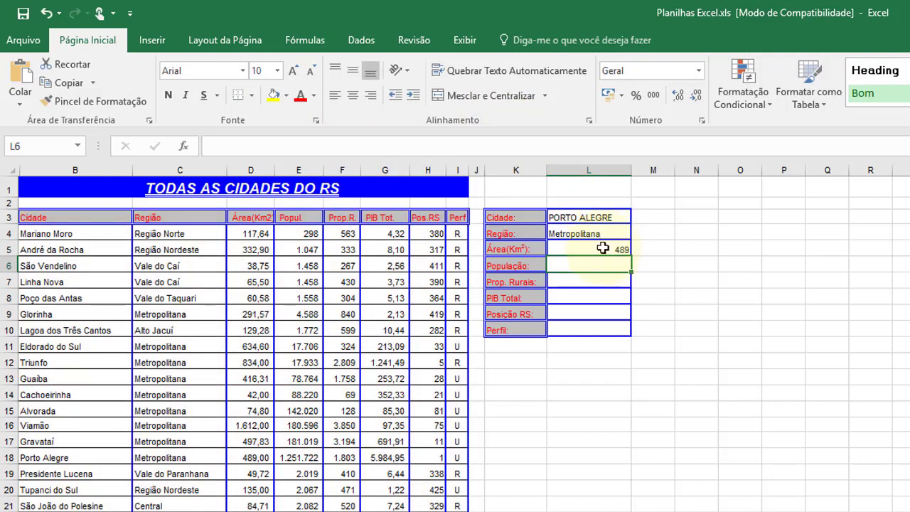
pyautogui.click(602, 248)
# Step: Copy the locked lookup down through L10 and set L6's column index to 4 for population
pyautogui.moveTo(631, 257); pyautogui.dragTo(635, 338)
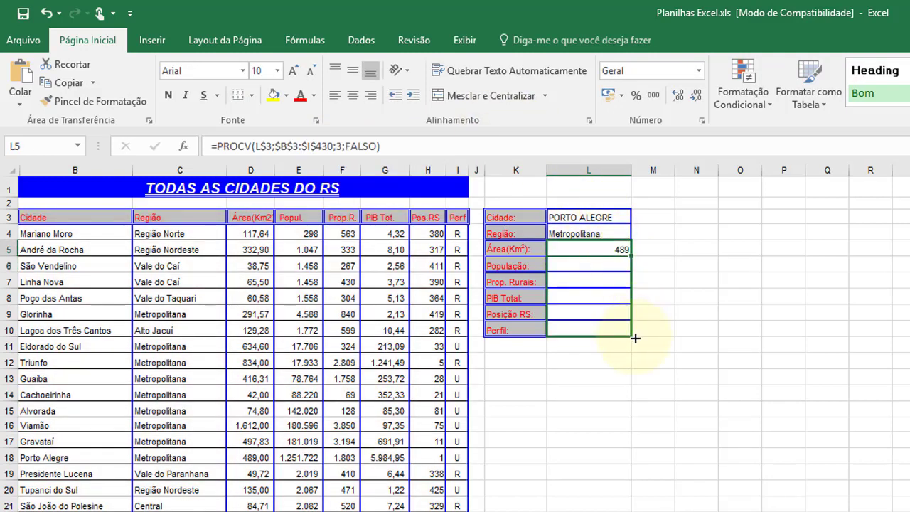
pyautogui.click(620, 265)
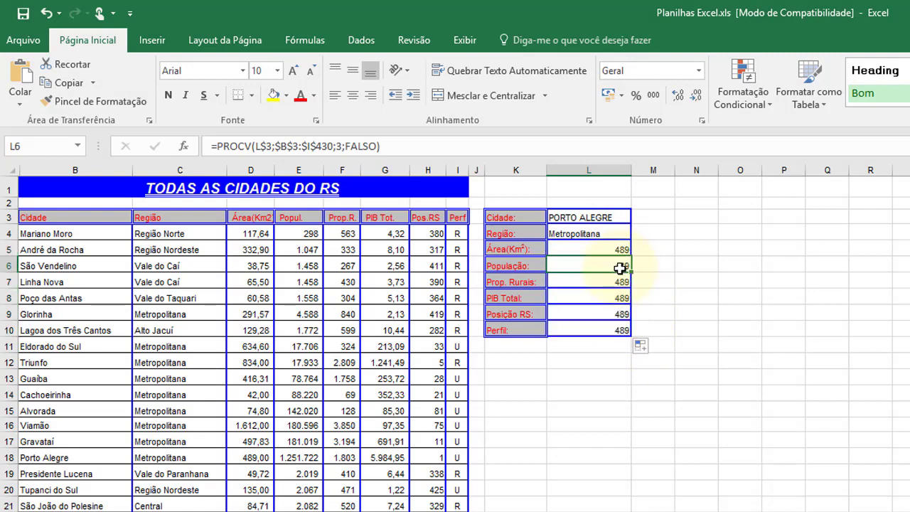
pyautogui.click(339, 146)
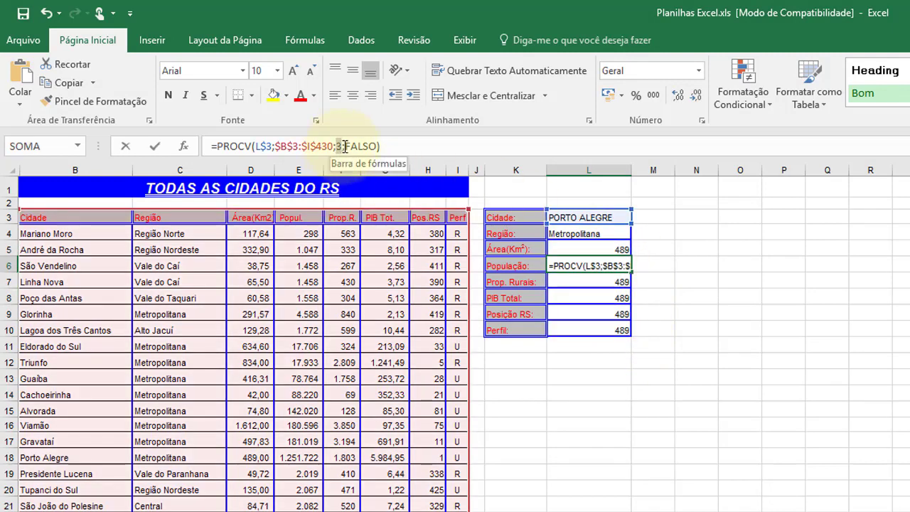
pyautogui.doubleClick(341, 146)
pyautogui.write('4')
pyautogui.press('Return')
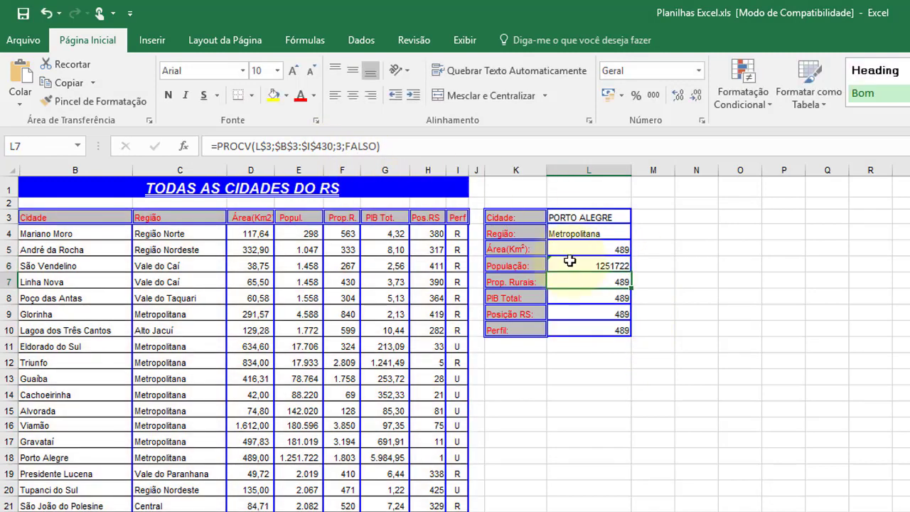
# Step: Change L7's lookup column index from 3 to 4, returning 1251722
pyautogui.click(339, 146)
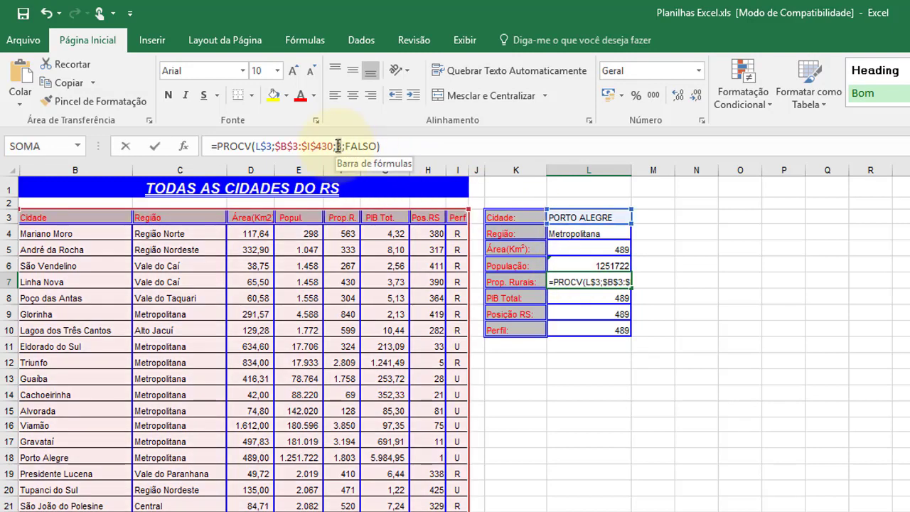
pyautogui.doubleClick(340, 146)
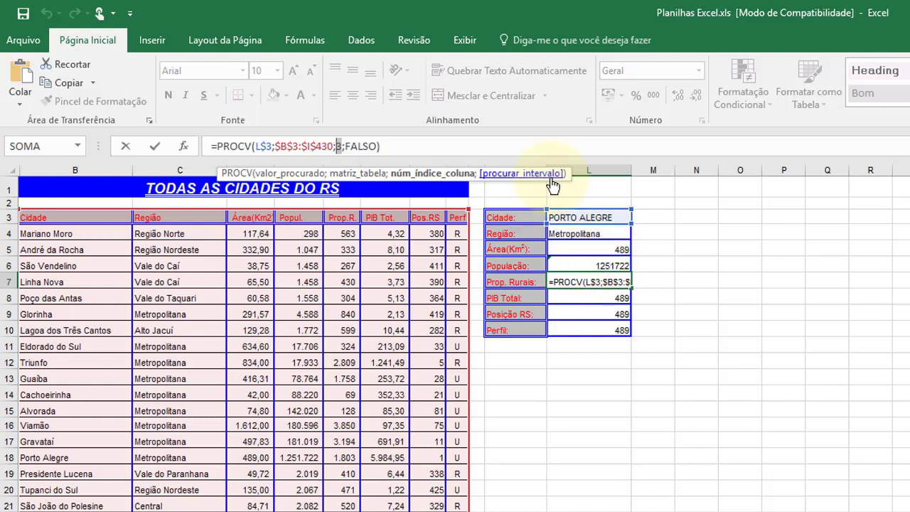
pyautogui.write('4')
pyautogui.press('Return')
pyautogui.press('Up')
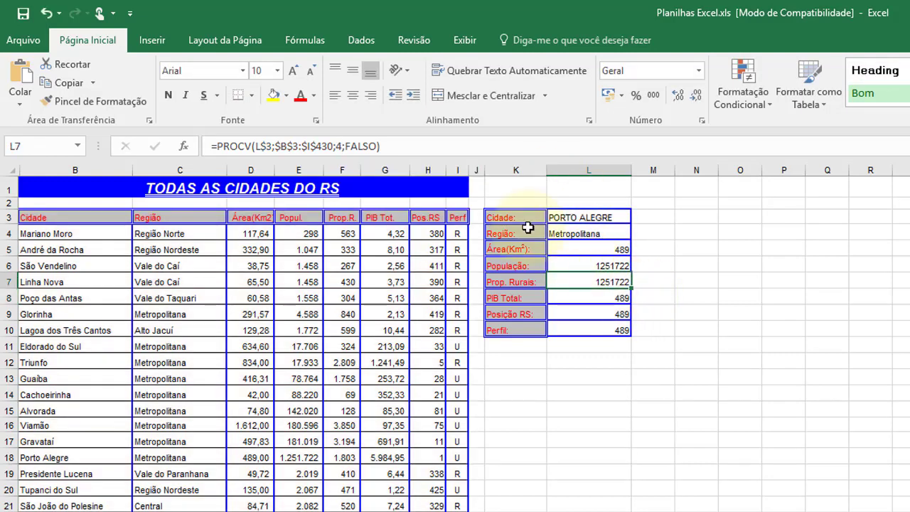
# Step: Set the lookup column index to 5 in L7 and 6 in L8
pyautogui.click(339, 146)
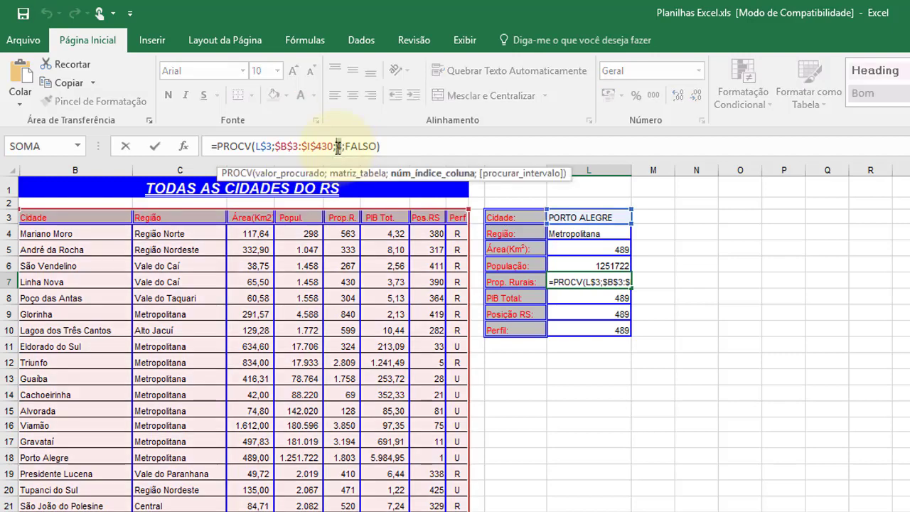
pyautogui.write('5')
pyautogui.press('Return')
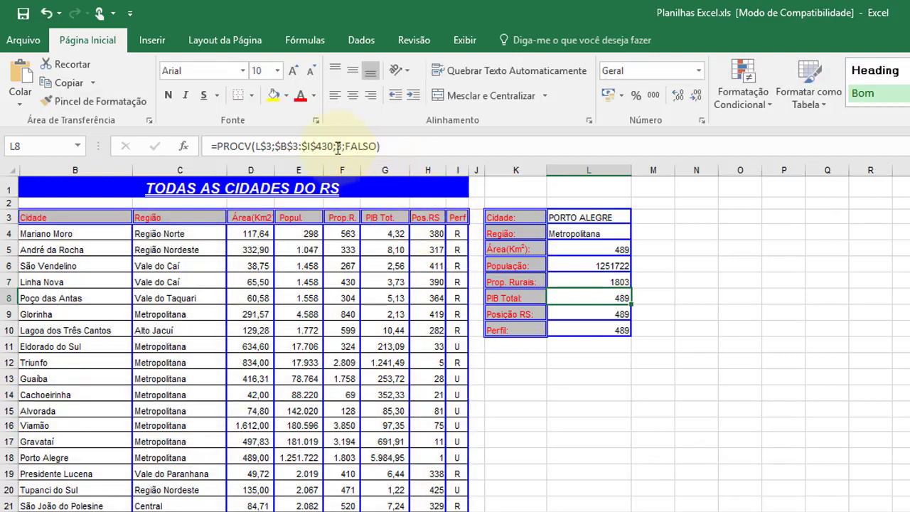
pyautogui.doubleClick(342, 142)
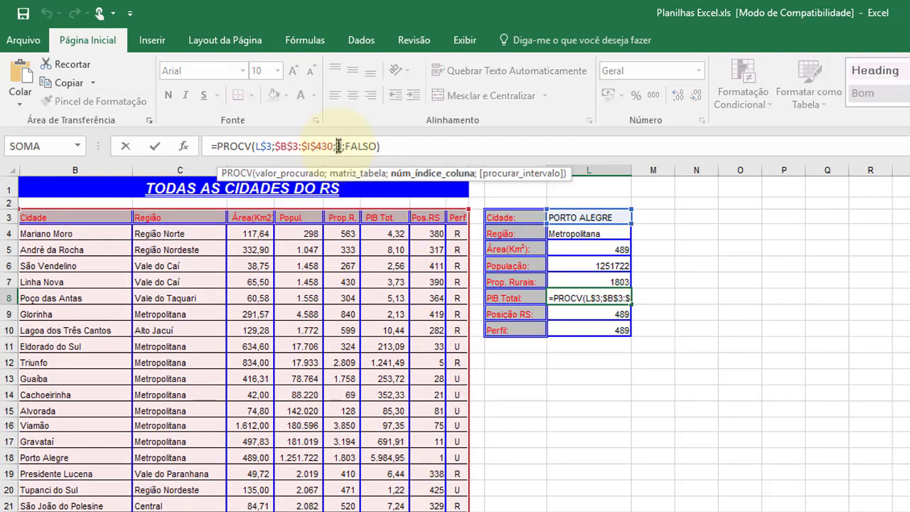
pyautogui.write('6')
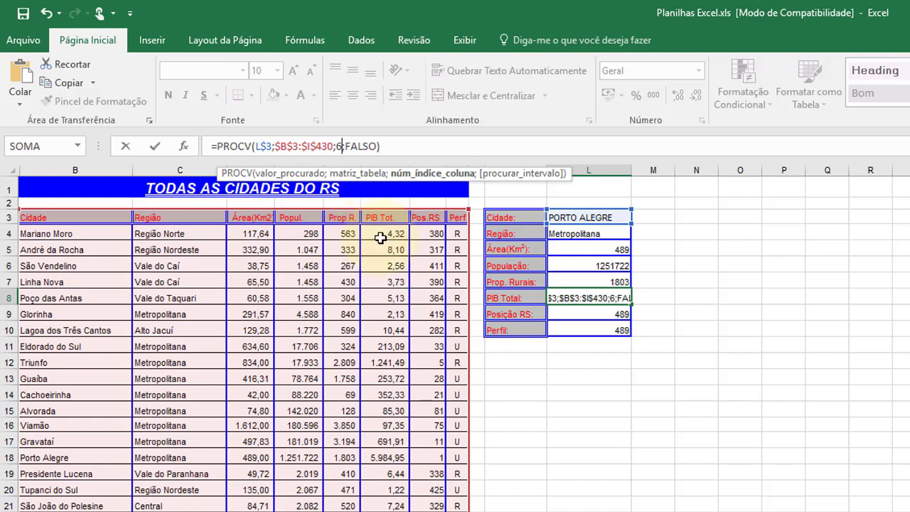
pyautogui.press('Return')
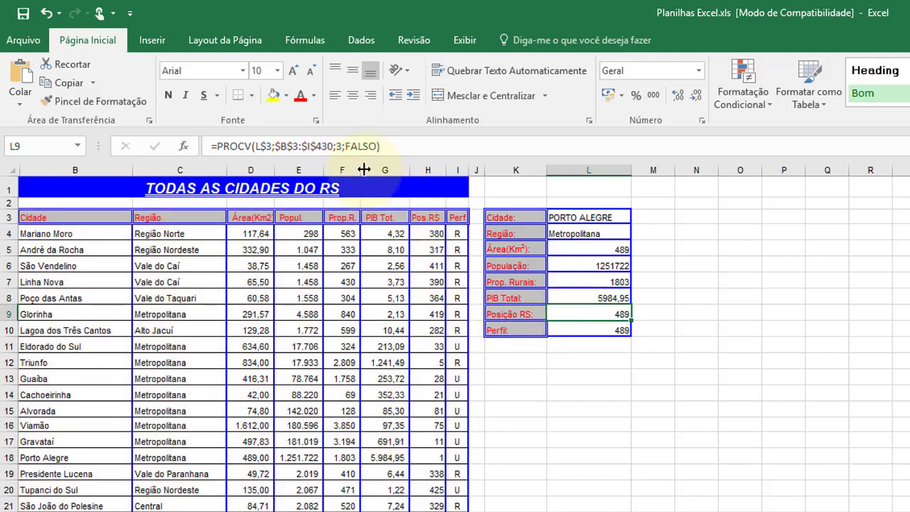
# Step: Correct L9's column index and set L10 to column 8 so Perfil shows U
pyautogui.doubleClick(339, 145)
pyautogui.write('3')
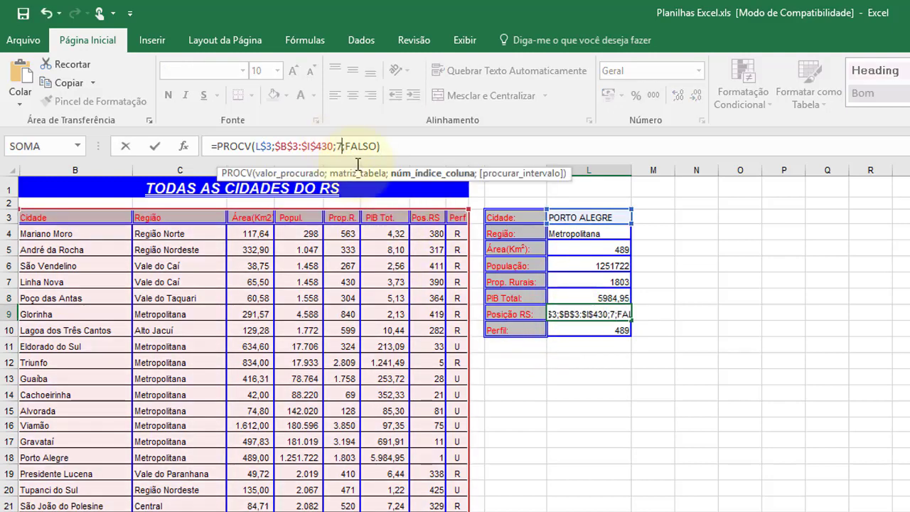
pyautogui.press('Return')
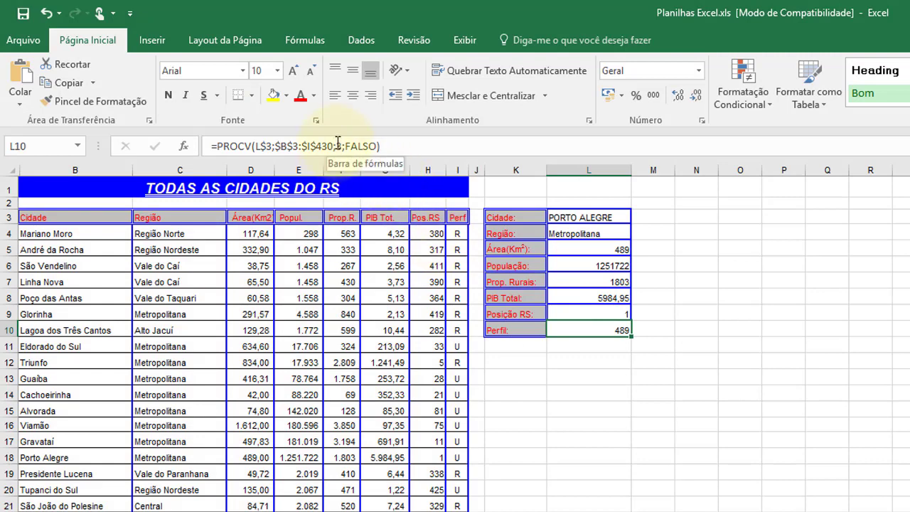
pyautogui.click(341, 141)
pyautogui.doubleClick(339, 146)
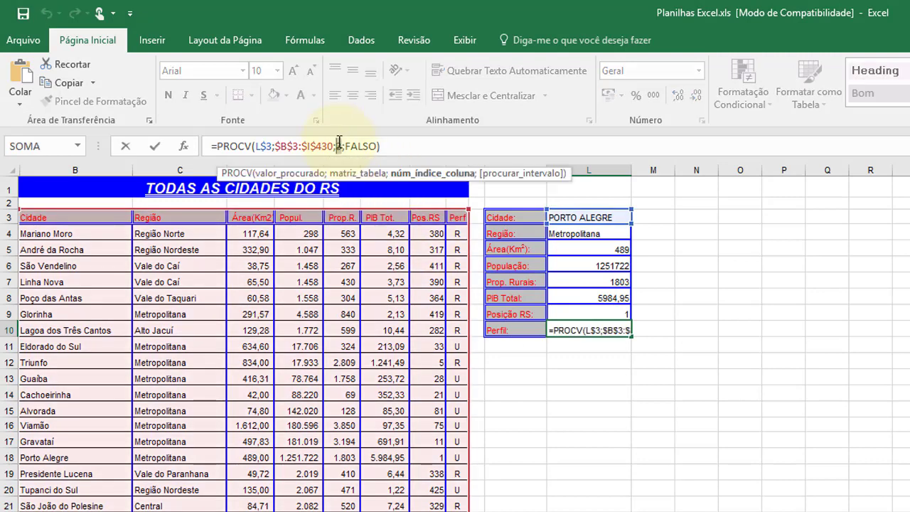
pyautogui.write('8')
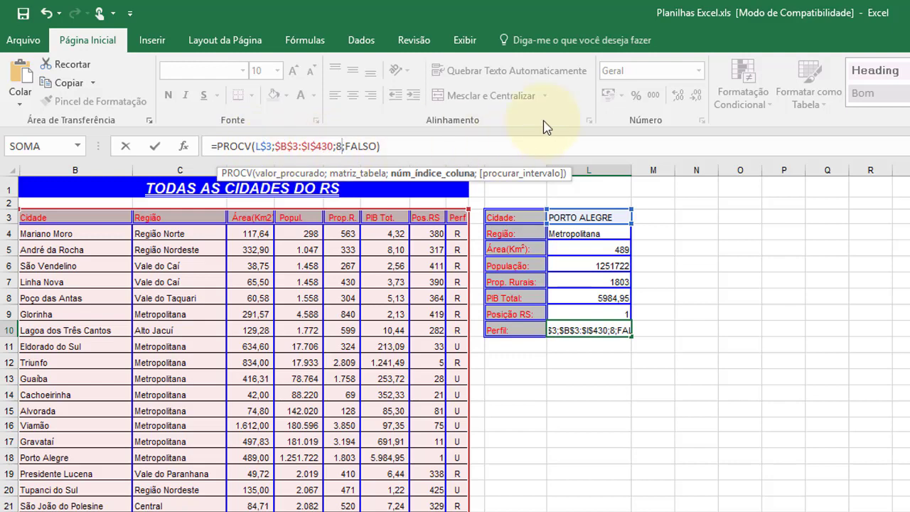
pyautogui.press('Return')
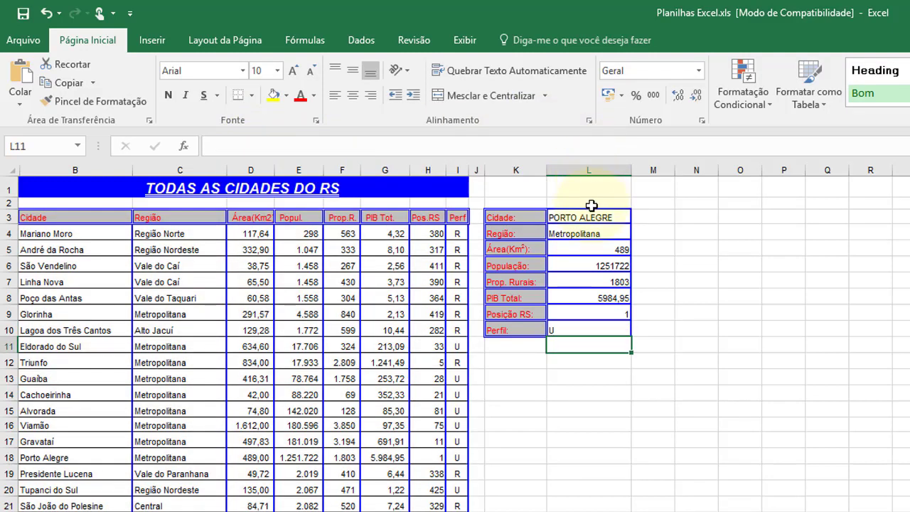
pyautogui.click(597, 215)
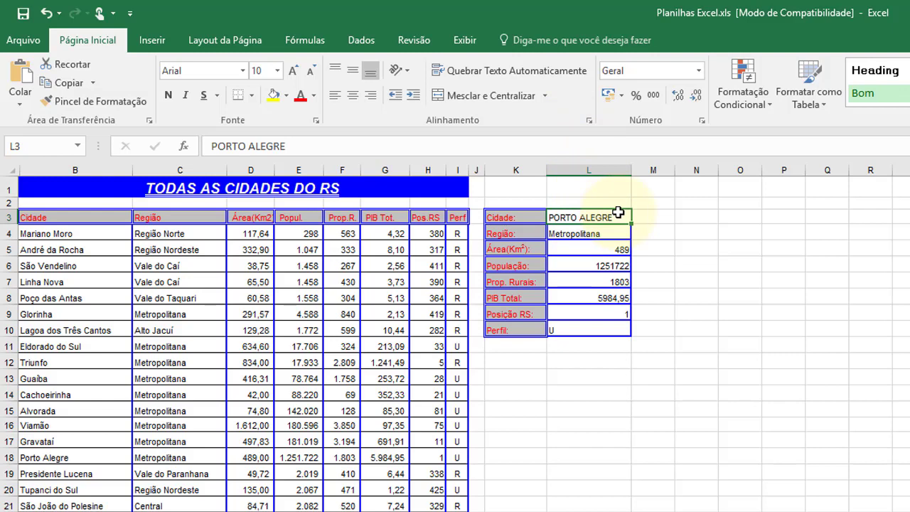
# Step: Enter Santo Ângelo as the lookup city in L3, fixing the accented capital Â
pyautogui.write('Santo ')
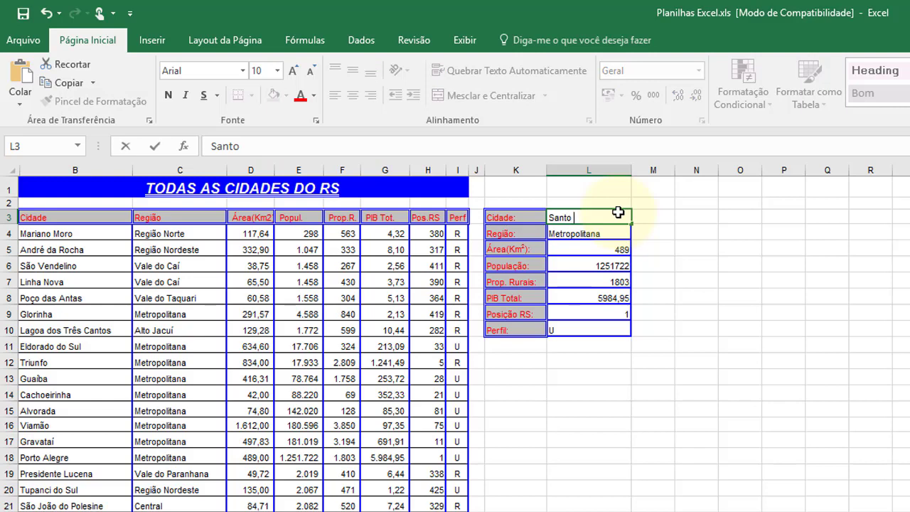
pyautogui.write('Angelo')
pyautogui.press('Return')
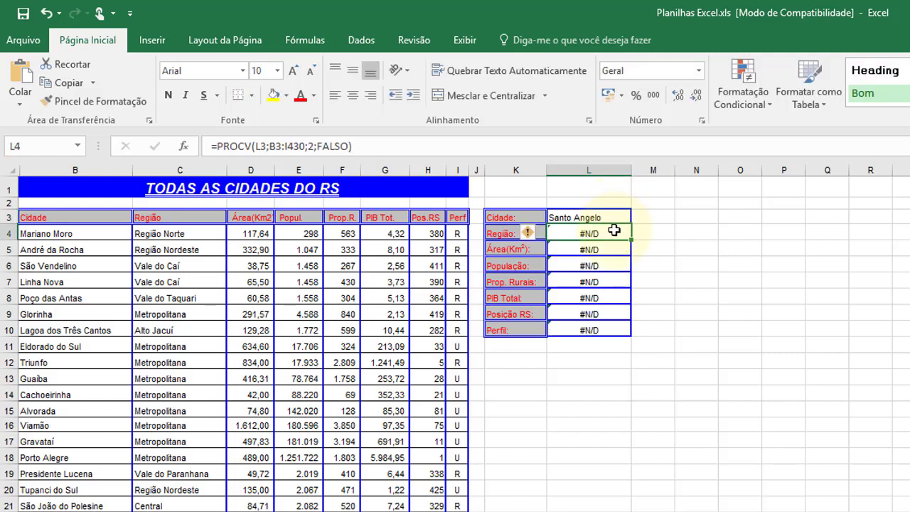
pyautogui.click(593, 217)
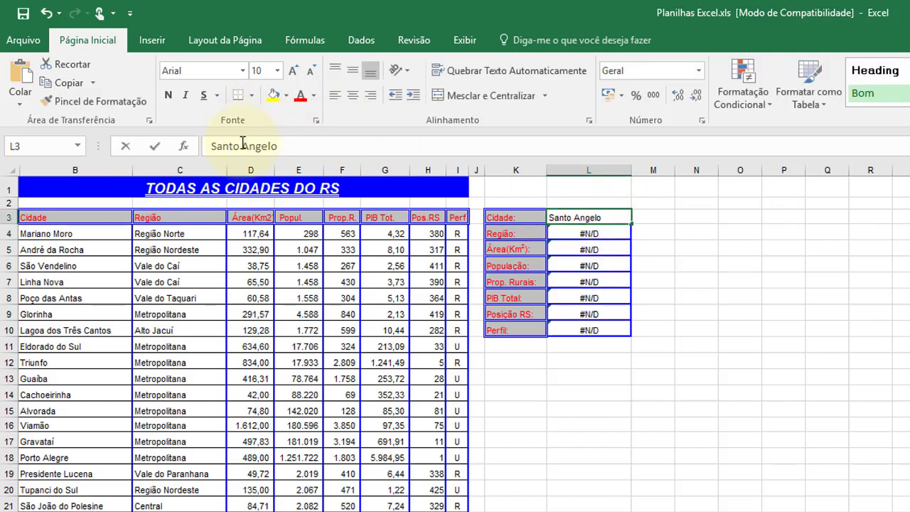
pyautogui.click(248, 145)
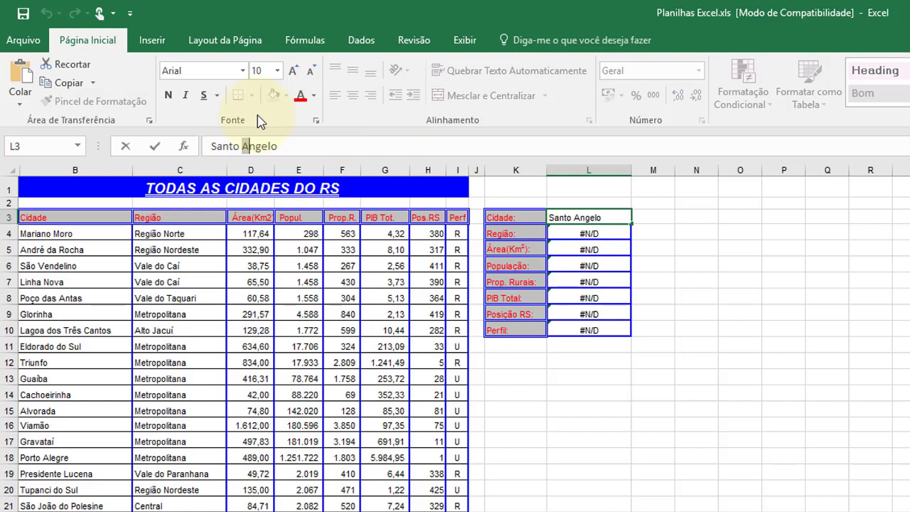
pyautogui.write('â')
pyautogui.press('BackSpace')
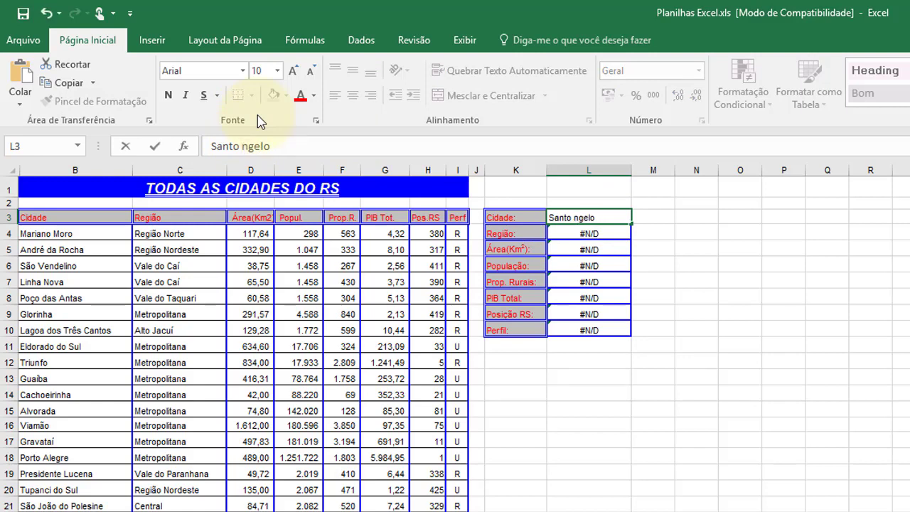
pyautogui.write('â')
pyautogui.press('BackSpace')
pyautogui.write('Â')
pyautogui.press('Return')
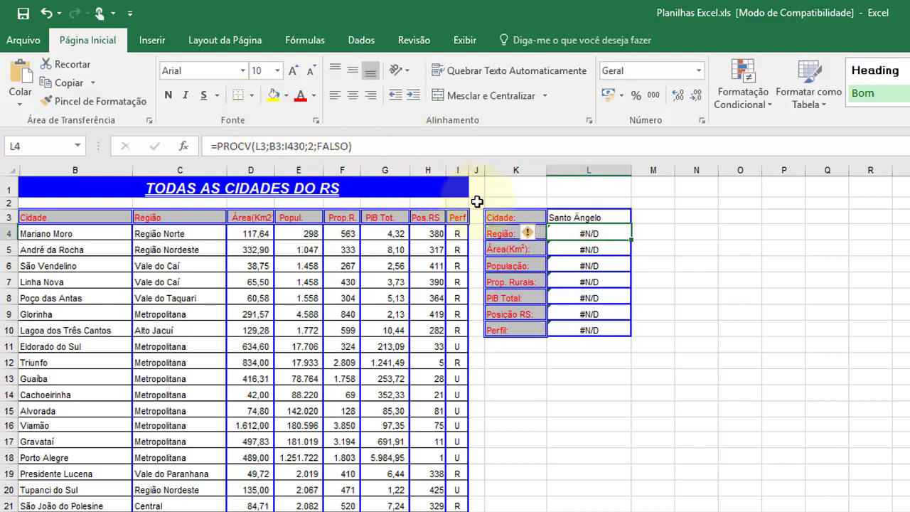
# Step: Remove a stray colon from the city name and recommit Santo Ângelo so the panel updates
pyautogui.click(594, 217)
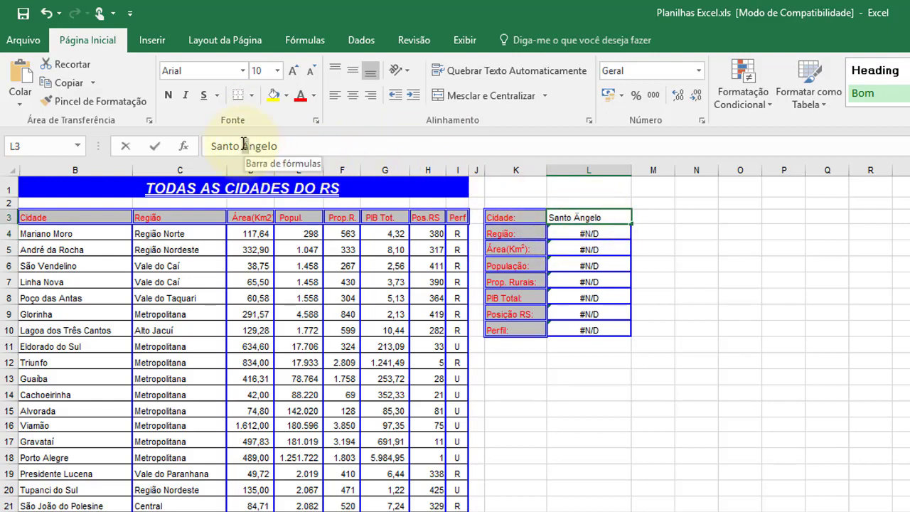
pyautogui.moveTo(244, 145); pyautogui.dragTo(249, 145)
pyautogui.write(':')
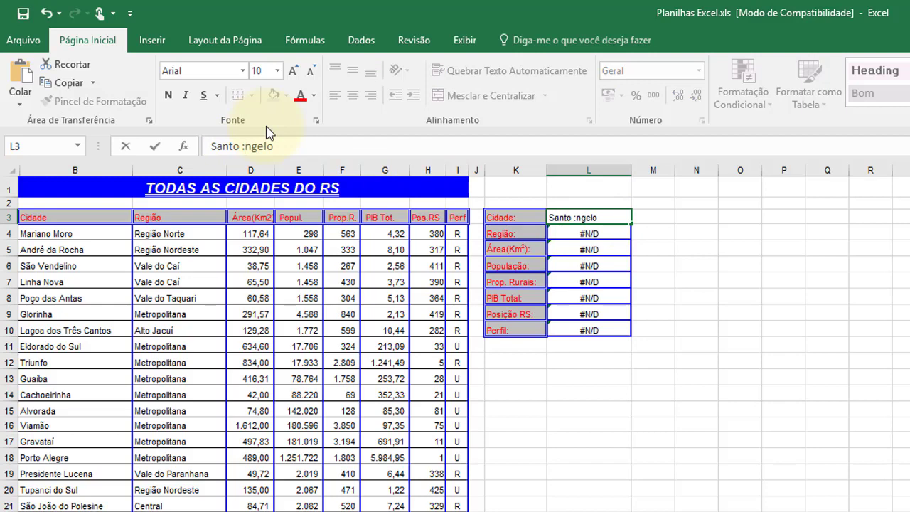
pyautogui.press('BackSpace')
pyautogui.write('Â')
pyautogui.press('Return')
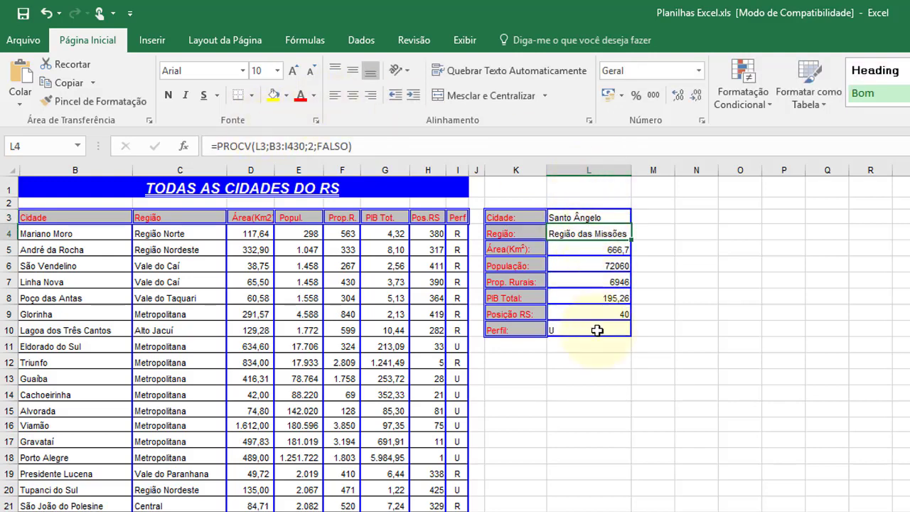
pyautogui.click(582, 249)
pyautogui.click(582, 266)
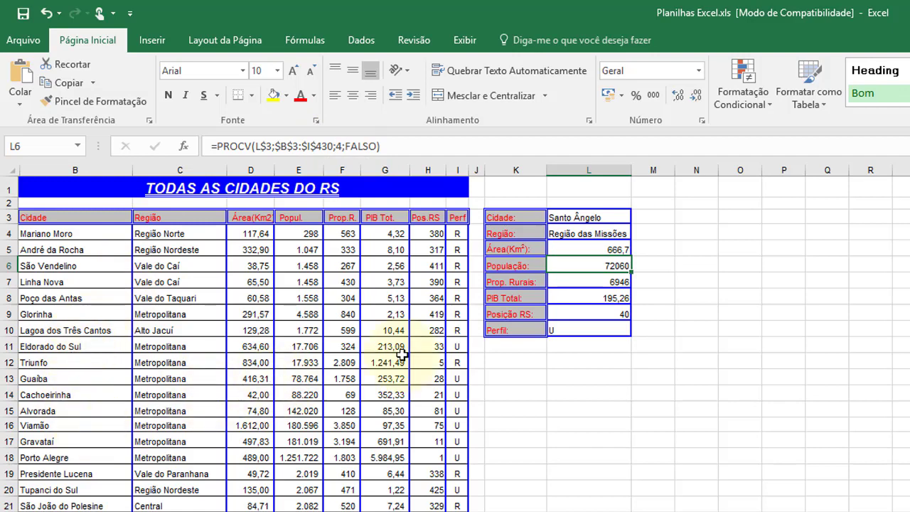
pyautogui.click(609, 232)
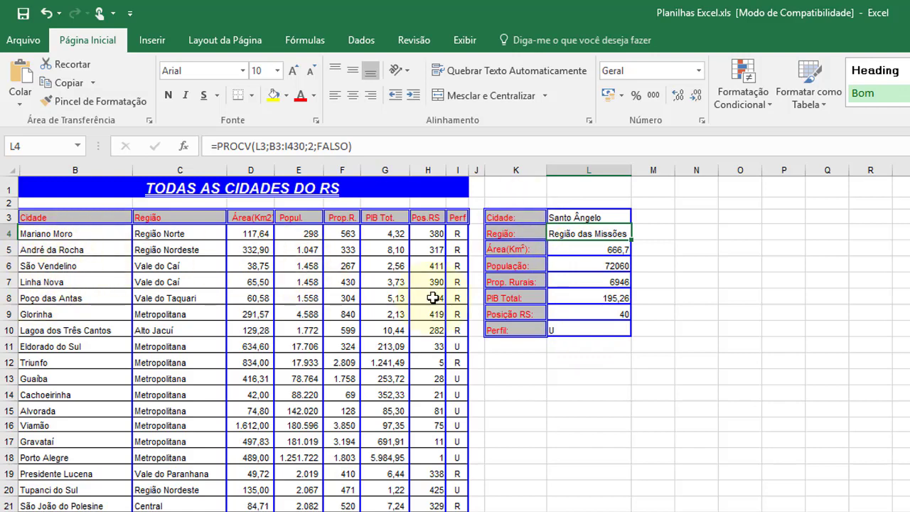
pyautogui.click(523, 375)
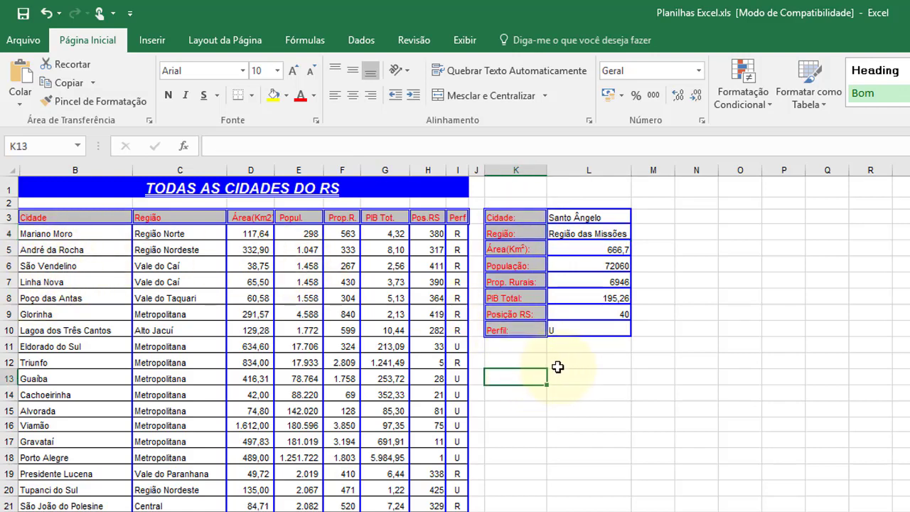